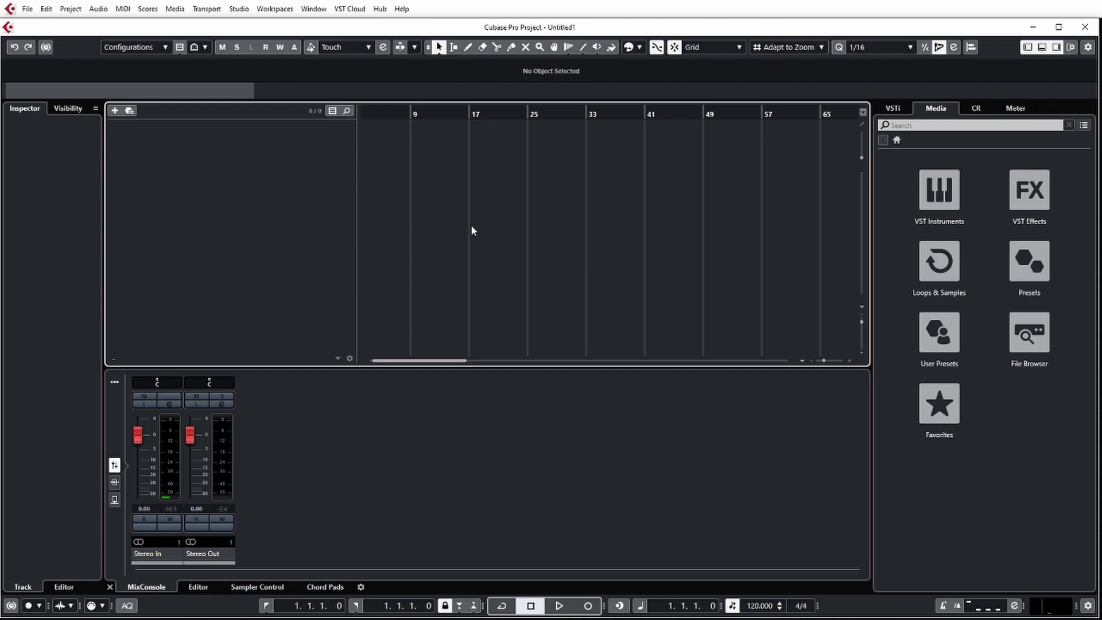
# Add an instrument track that uses Kontakt as its instrument
pyautogui.rightClick(250, 167)
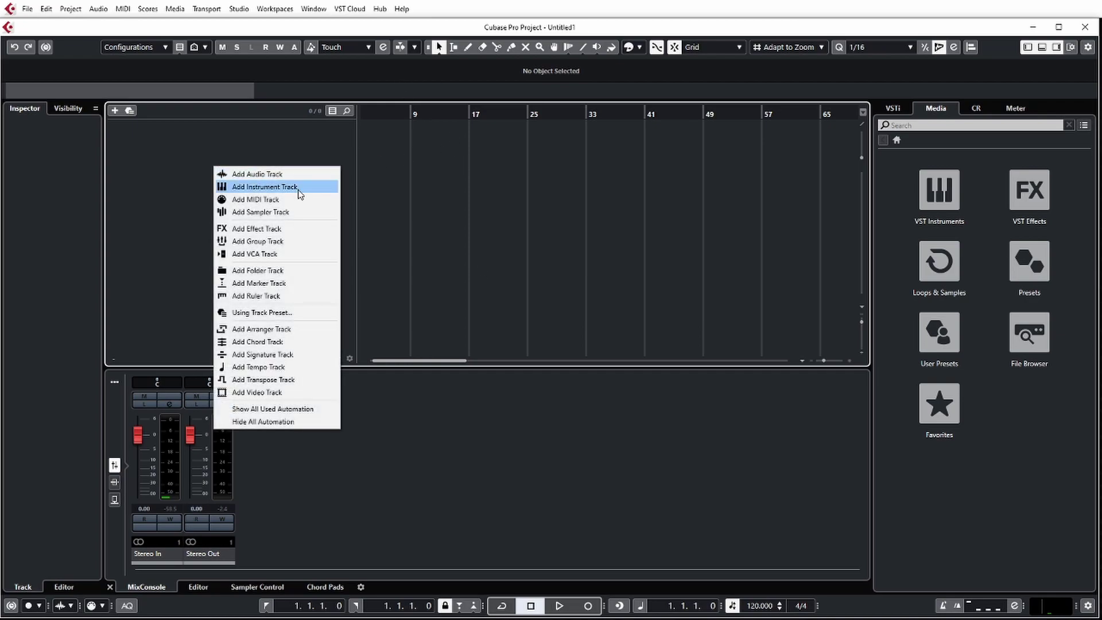
pyautogui.click(331, 189)
pyautogui.moveTo(983, 296); pyautogui.dragTo(517, 210)
pyautogui.click(544, 362)
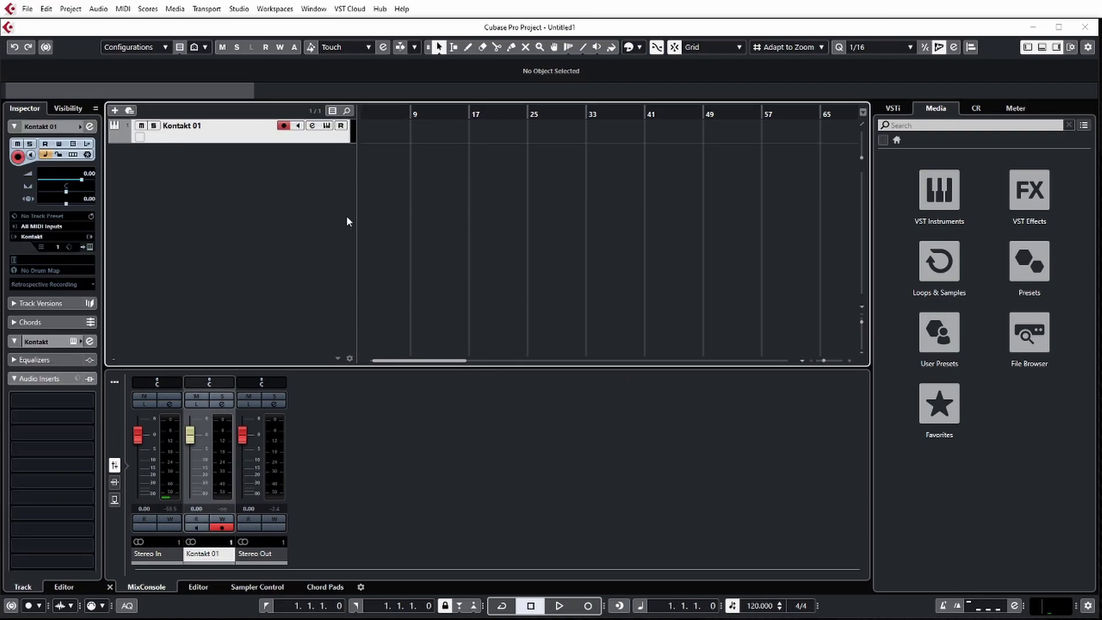
# Load the 03 Trumpet Solo True Legato patch from the CineBrass Core library into Kontakt
pyautogui.scroll(-5, 465, 500)
pyautogui.scroll(-2, 425, 436)
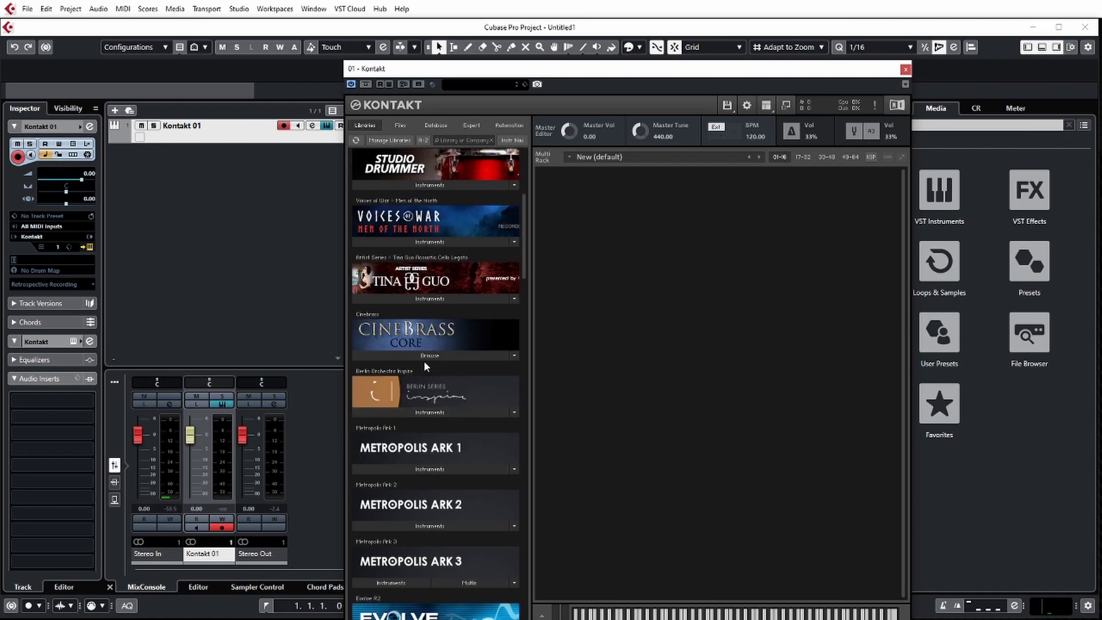
pyautogui.click(425, 355)
pyautogui.moveTo(438, 402); pyautogui.dragTo(853, 306)
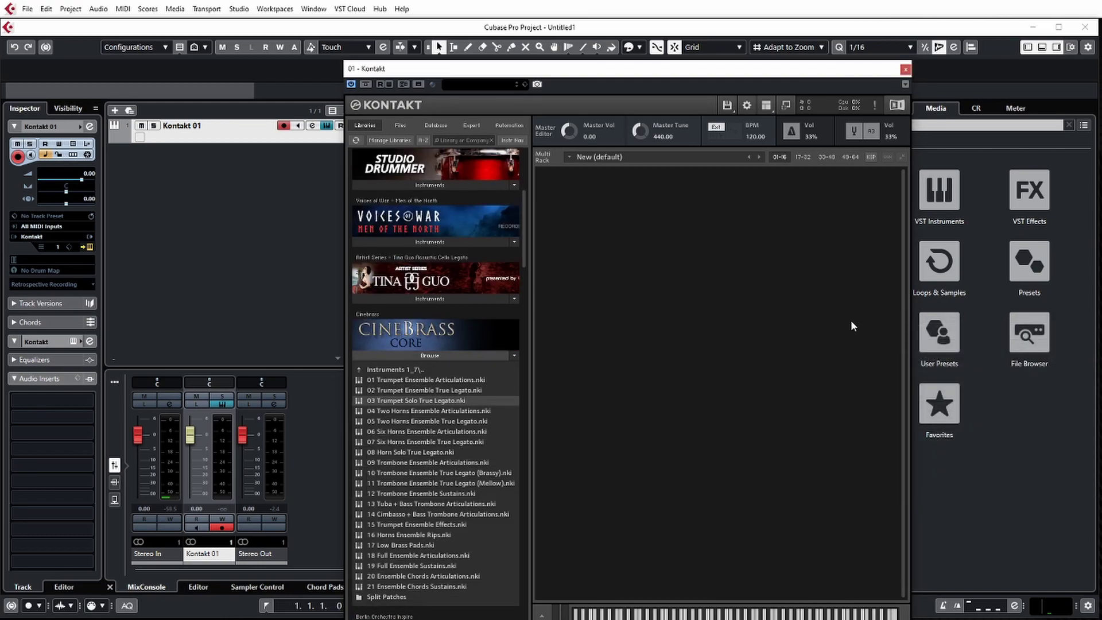
# Raise the Close microphone fader and slightly adjust the Room fader in the CineBrass mixer, and close the Kontakt window
pyautogui.moveTo(753, 293); pyautogui.dragTo(780, 278)
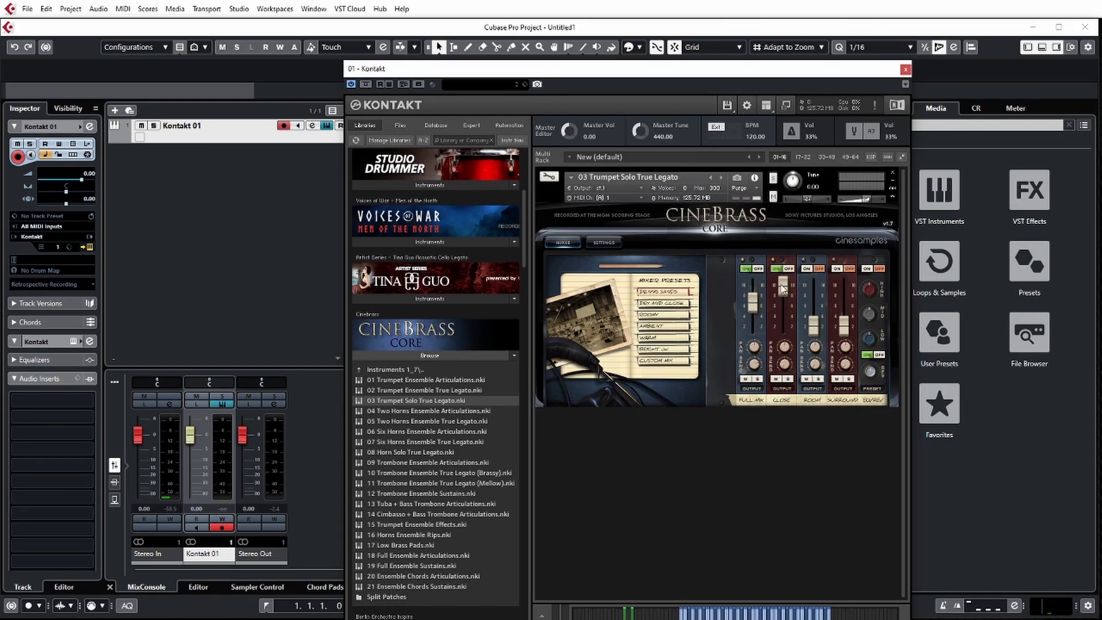
pyautogui.moveTo(815, 325); pyautogui.dragTo(814, 322)
pyautogui.click(906, 69)
# Insert Shadow Hills Mastering Compressor and Decapitator in the first two insert slots of the Kontakt 01 channel
pyautogui.click(222, 404)
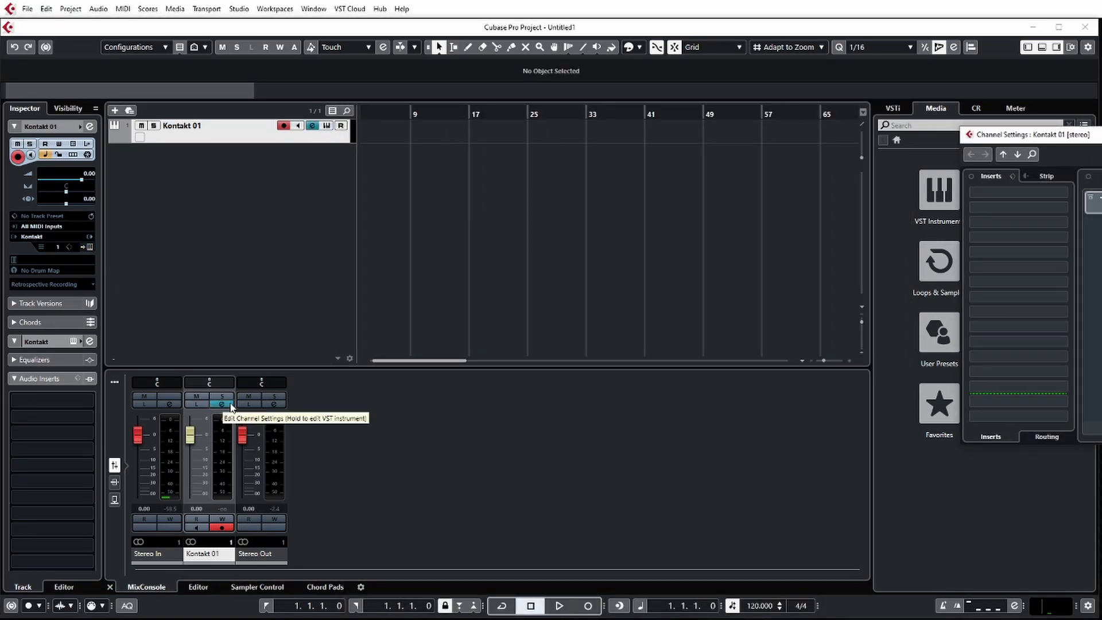
pyautogui.click(323, 229)
pyautogui.click(411, 227)
pyautogui.write('shadow')
pyautogui.press('Return')
pyautogui.click(361, 246)
pyautogui.click(367, 249)
pyautogui.write('deca')
pyautogui.doubleClick(374, 279)
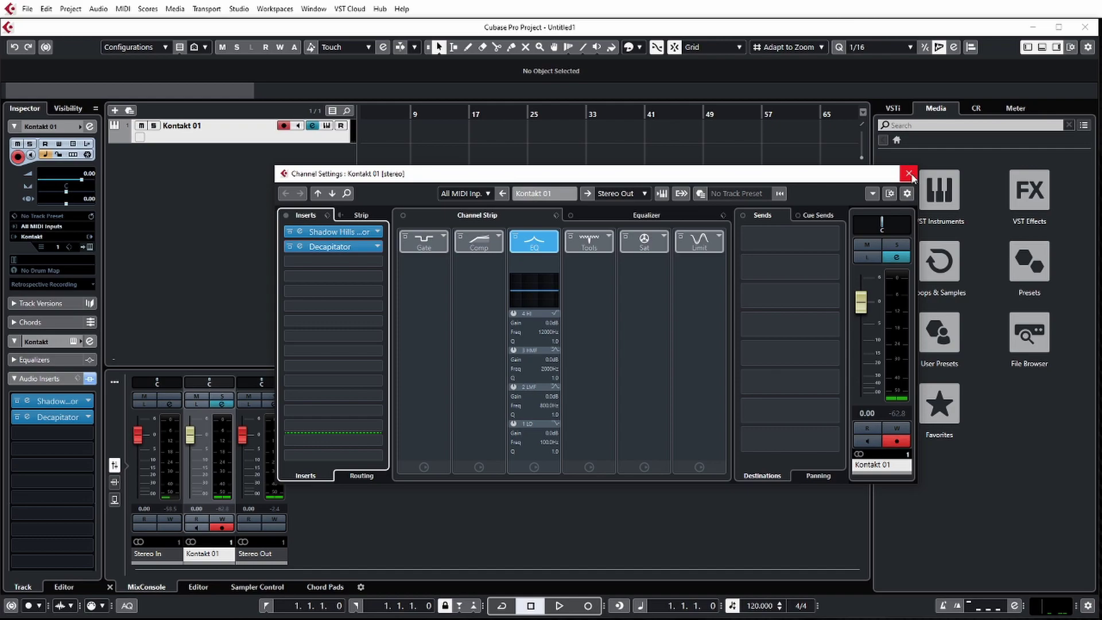
pyautogui.click(301, 247)
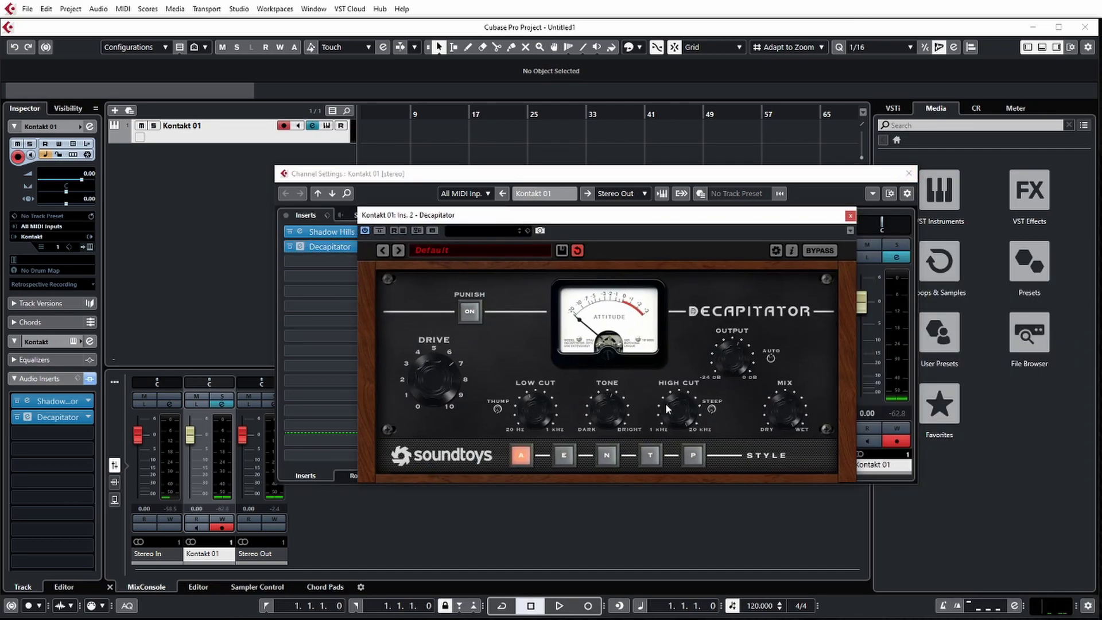
pyautogui.click(850, 217)
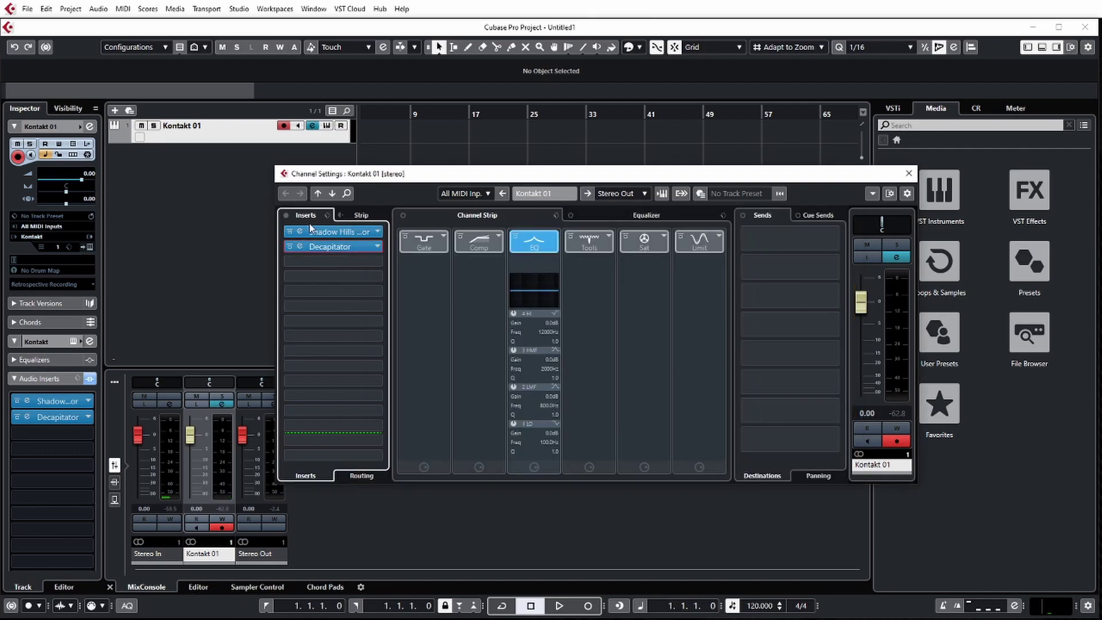
# Raise the first channel's discrete threshold and discrete gain and adjust its optical threshold in Shadow Hills Mastering Compressor, and close the channel settings
pyautogui.click(299, 231)
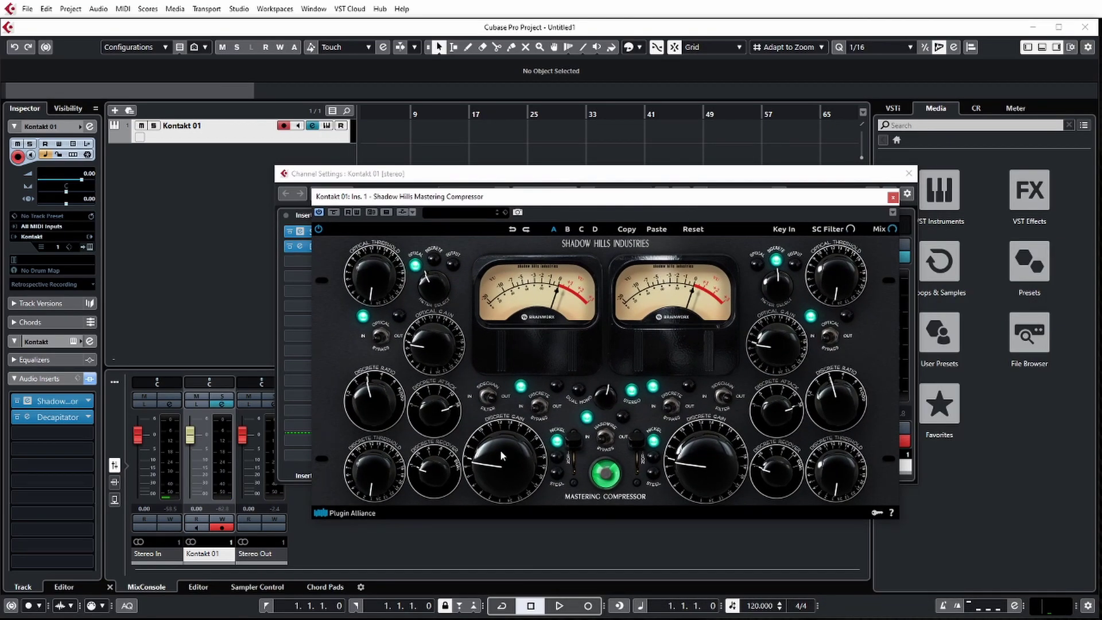
pyautogui.moveTo(376, 469); pyautogui.dragTo(418, 423)
pyautogui.moveTo(518, 466); pyautogui.dragTo(439, 440)
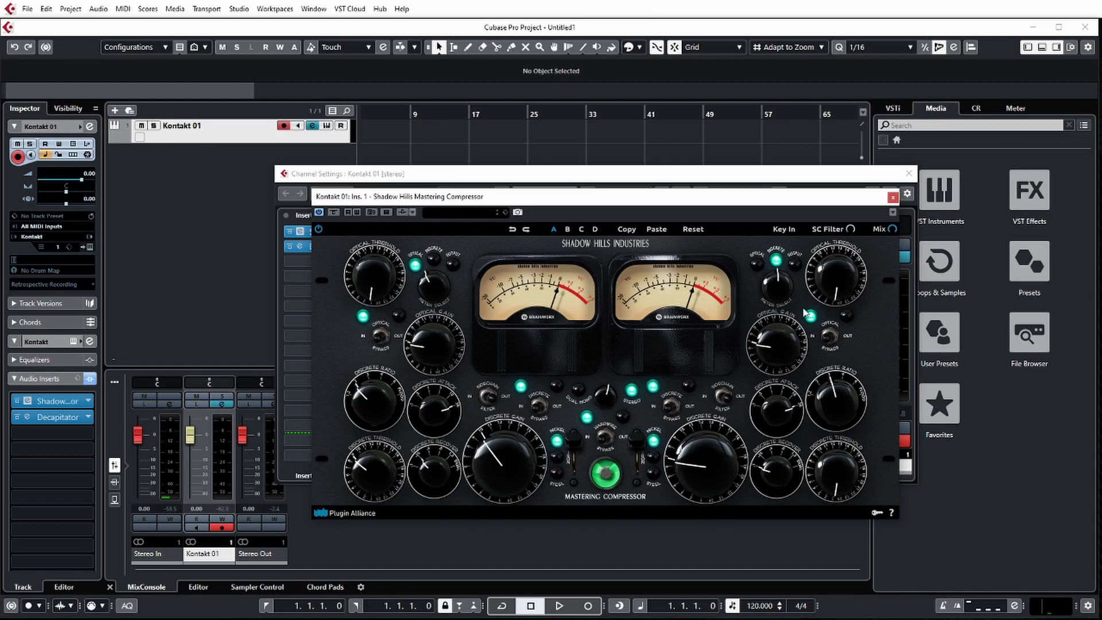
pyautogui.moveTo(376, 290); pyautogui.dragTo(379, 255)
pyautogui.click(893, 197)
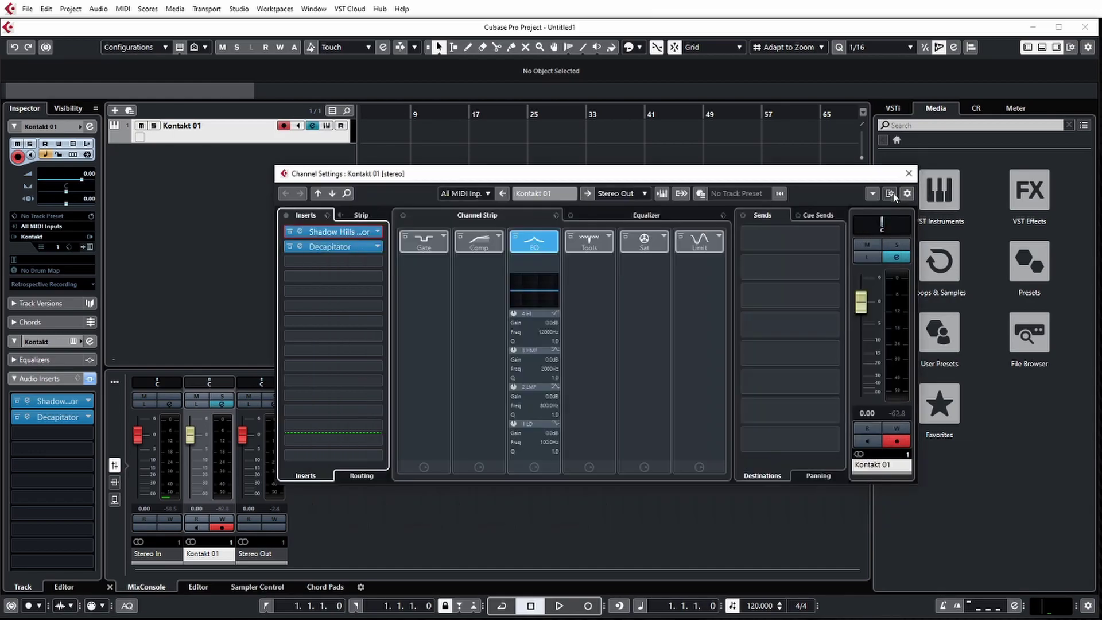
pyautogui.click(908, 174)
# Rename the Kontakt 01 track as Amazing Brass and colour it golden yellow
pyautogui.doubleClick(189, 129)
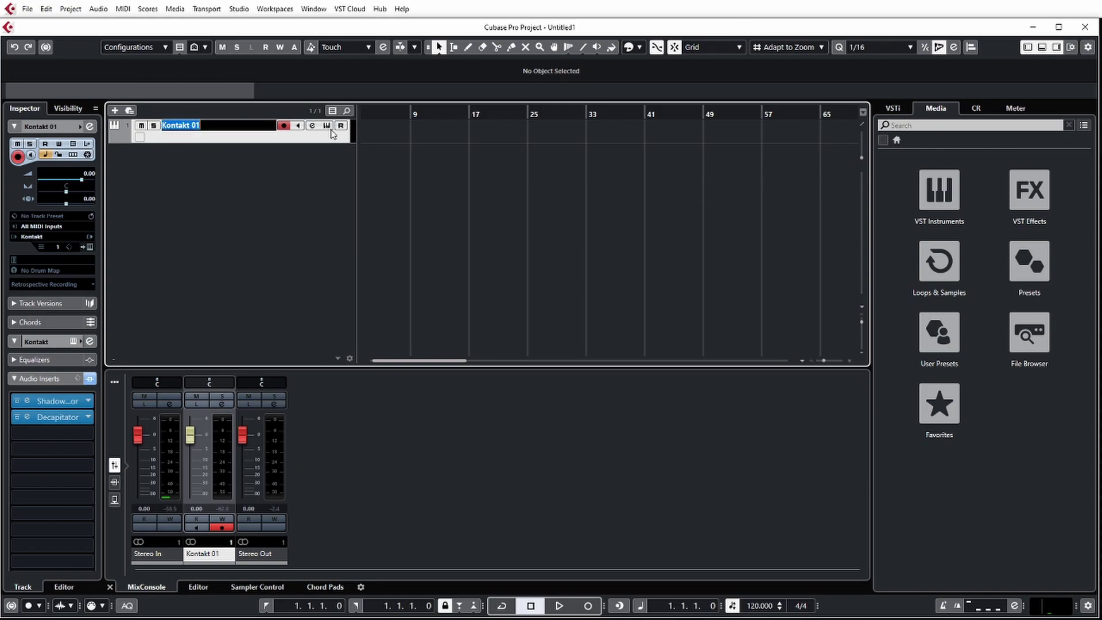
pyautogui.write('Amazing Brass')
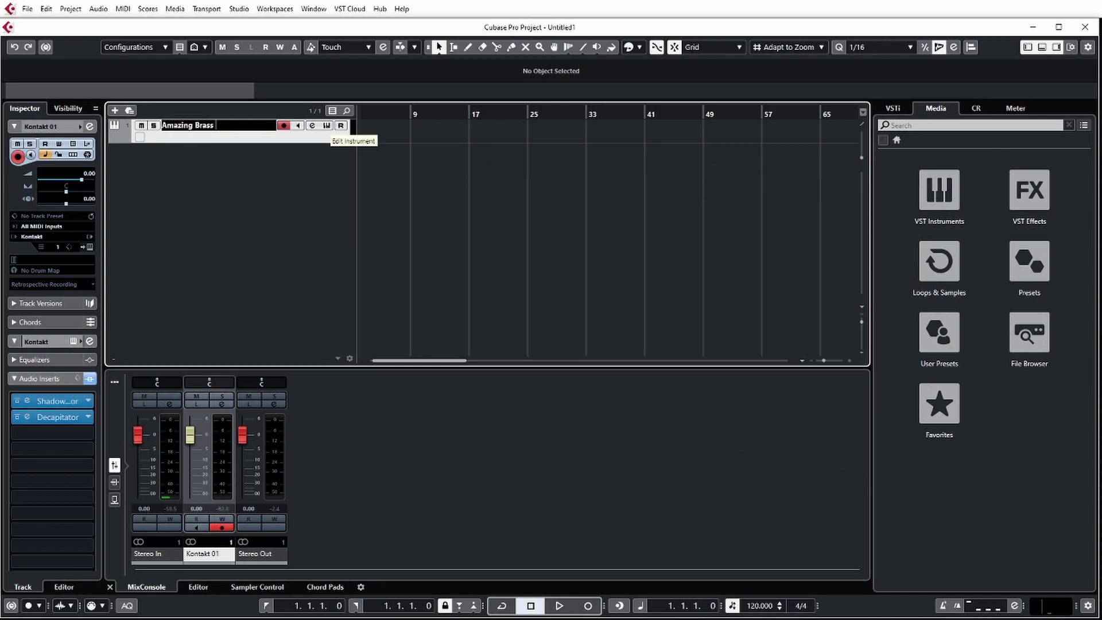
pyautogui.press('Return')
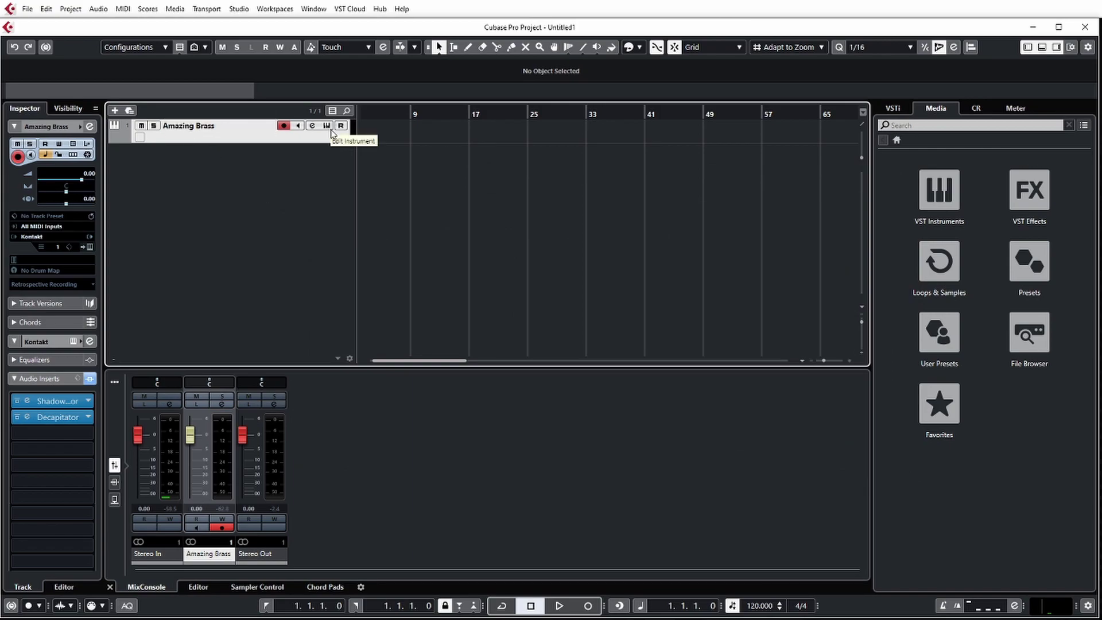
pyautogui.click(630, 48)
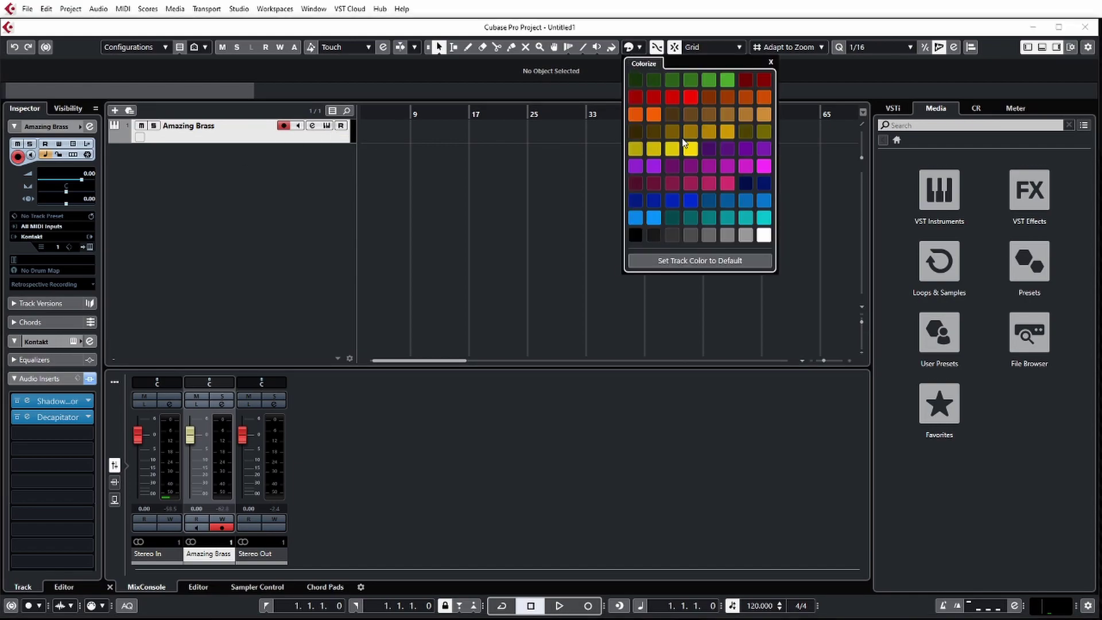
pyautogui.click(654, 149)
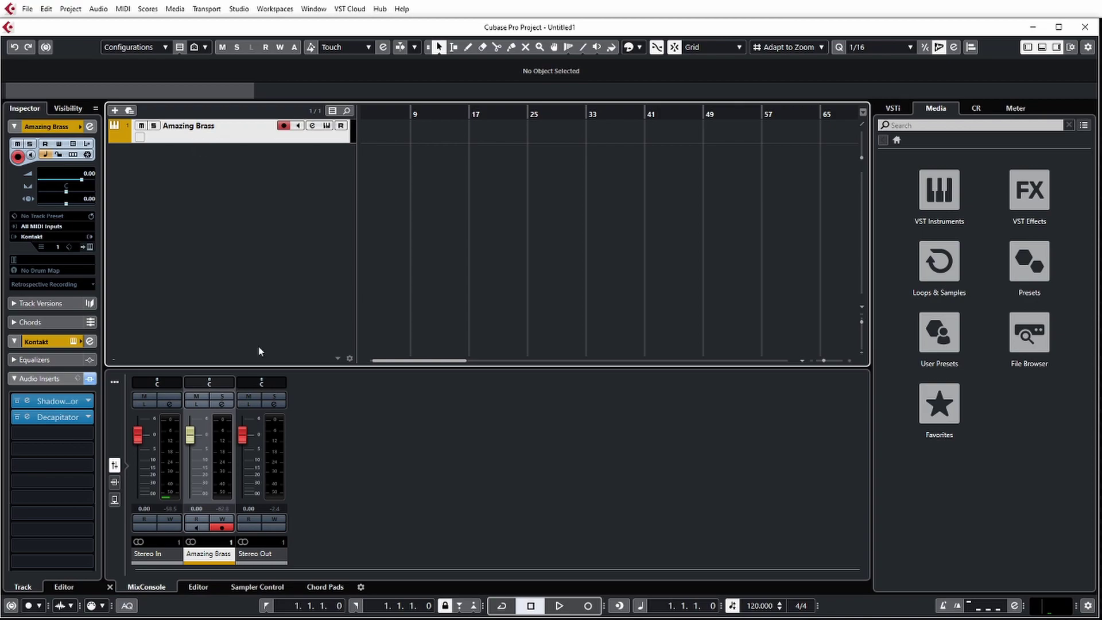
# Start saving the Amazing Brass track as a track preset and set its Category attribute to Brass
pyautogui.rightClick(240, 138)
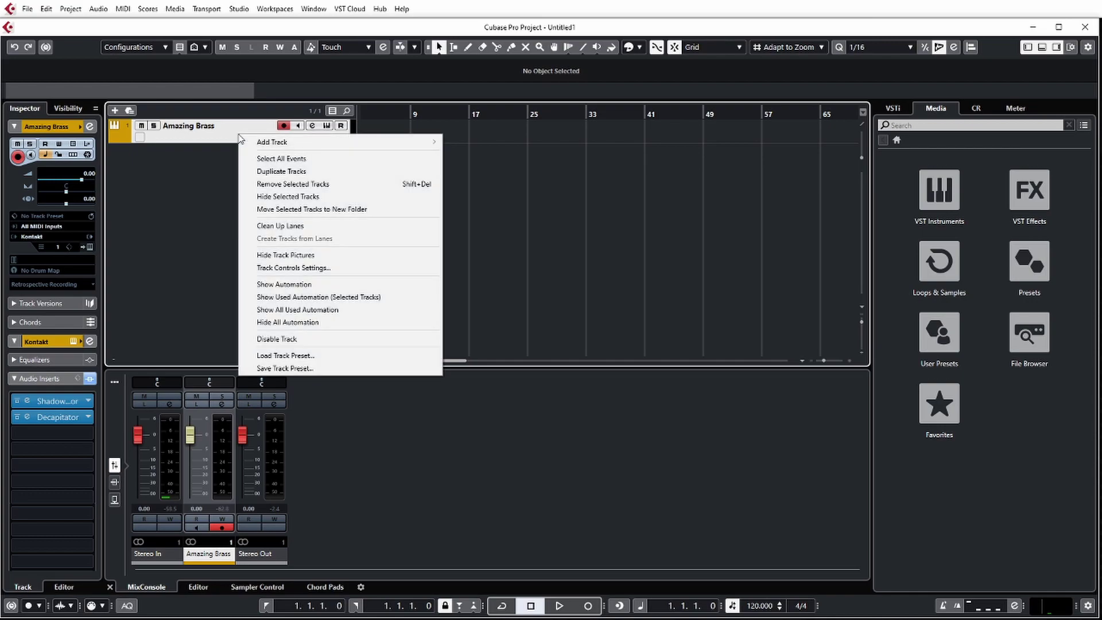
pyautogui.click(356, 374)
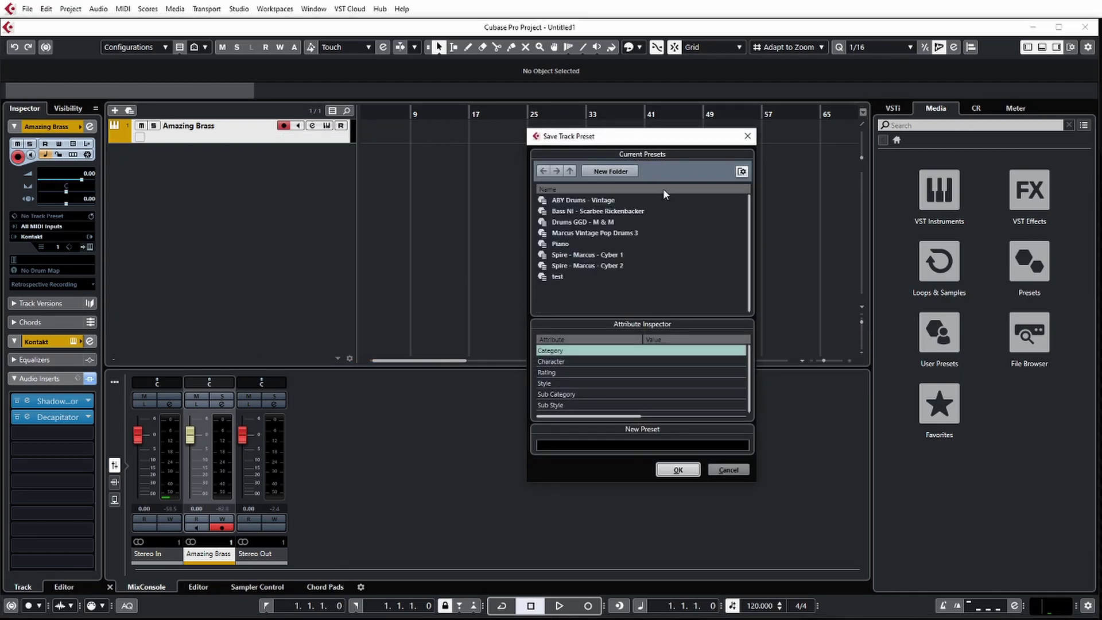
pyautogui.moveTo(634, 142); pyautogui.dragTo(540, 131)
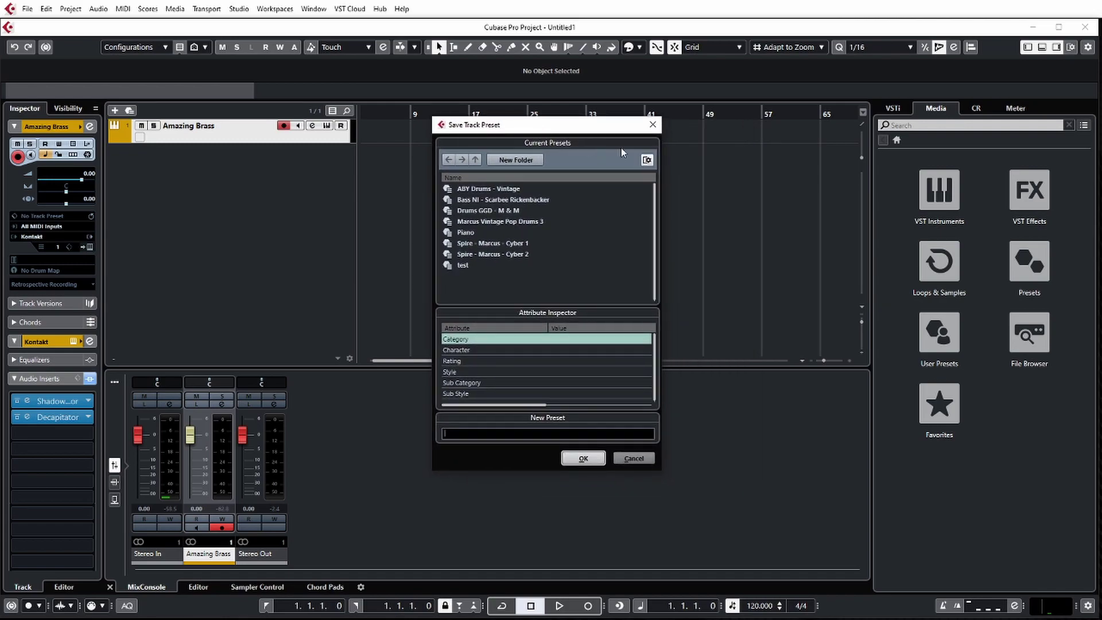
pyautogui.click(647, 160)
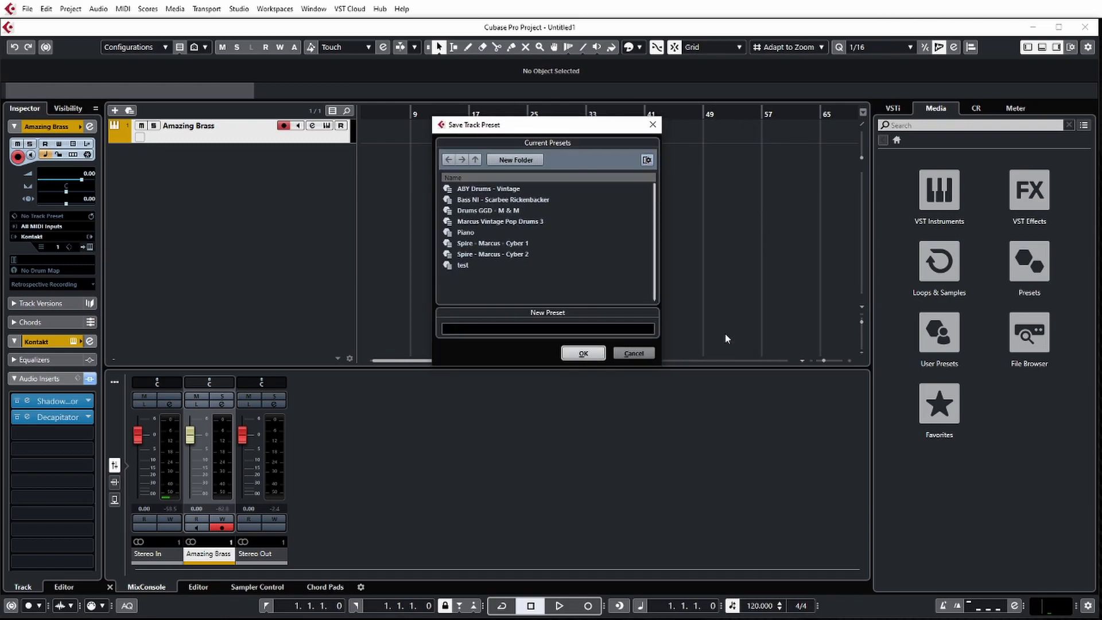
pyautogui.click(647, 161)
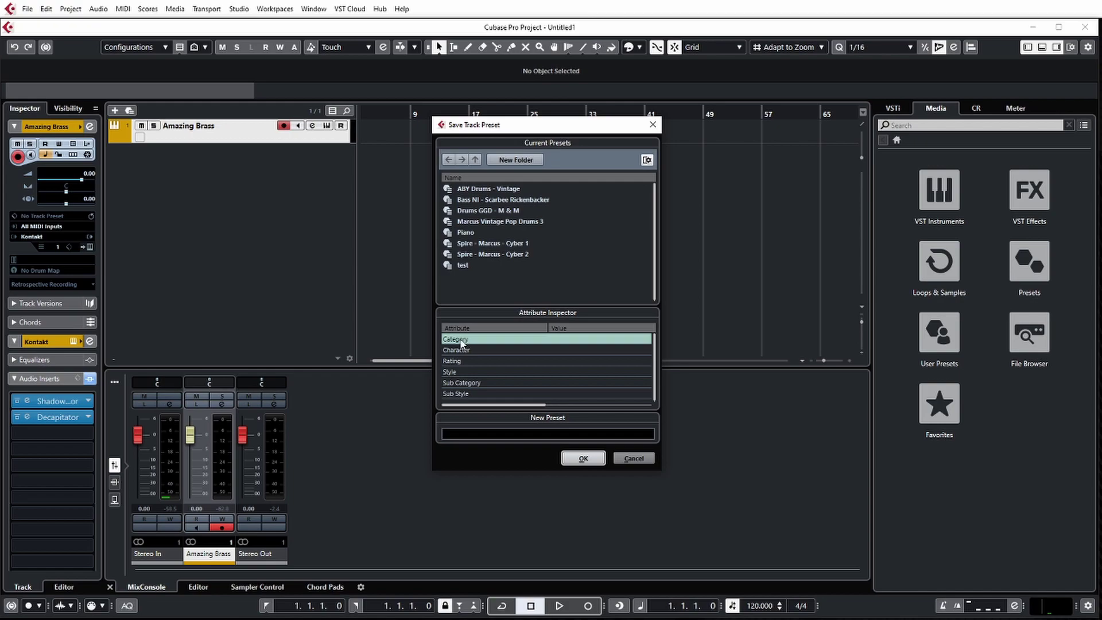
pyautogui.click(574, 340)
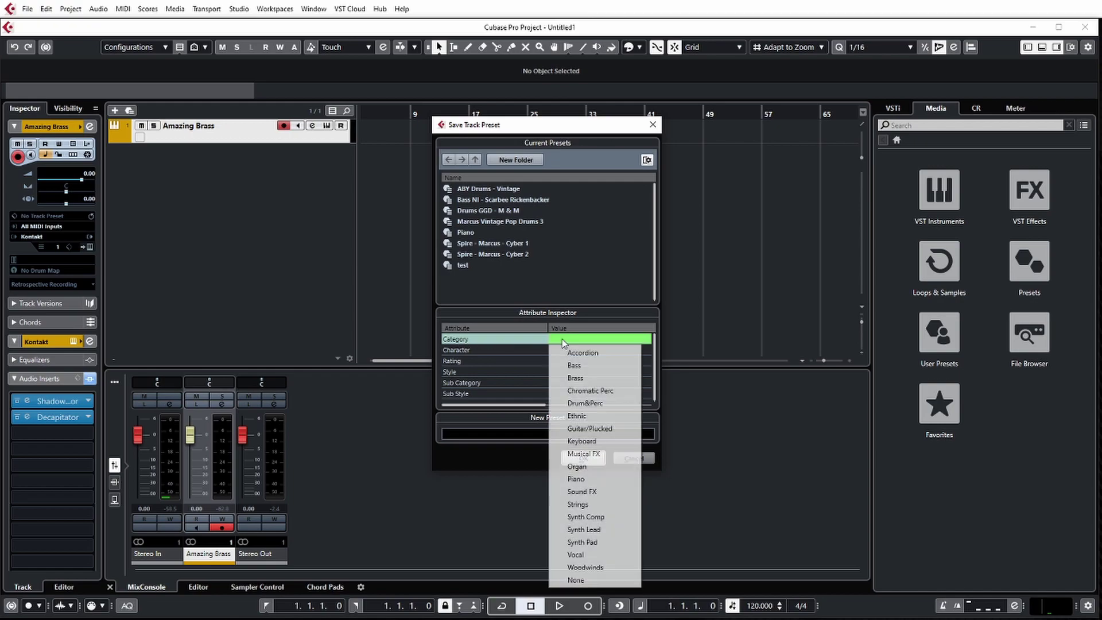
pyautogui.click(604, 380)
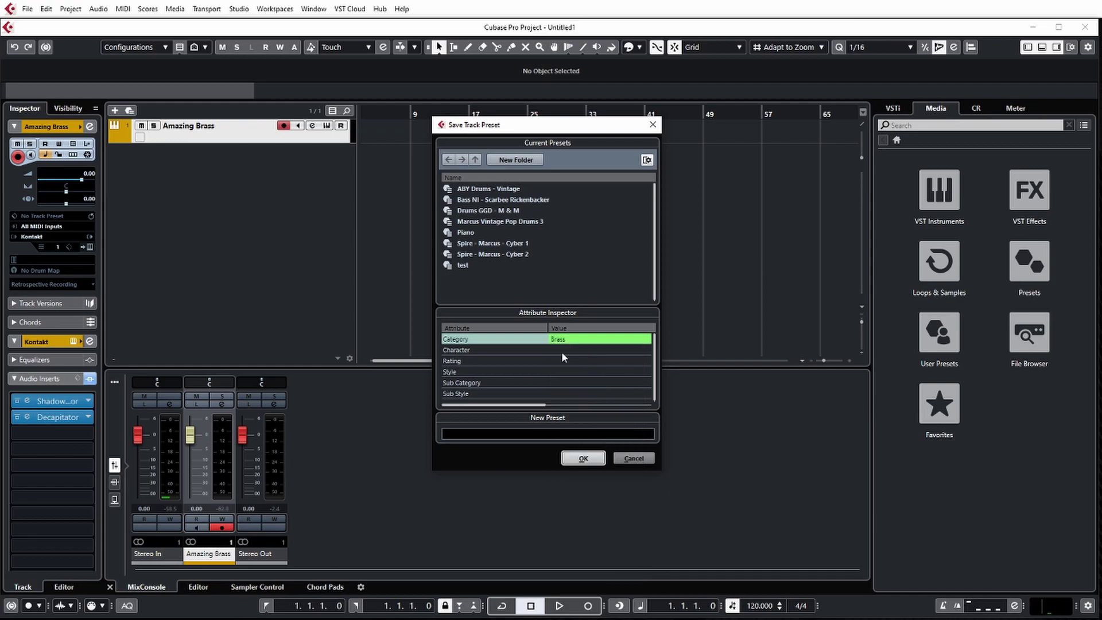
pyautogui.doubleClick(558, 349)
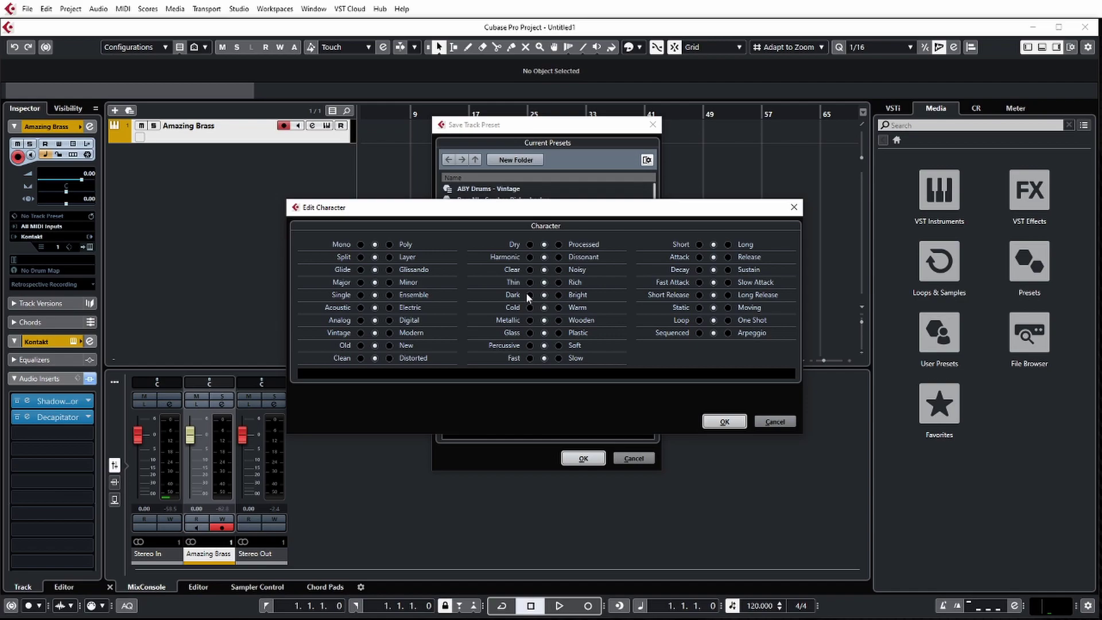
pyautogui.click(776, 421)
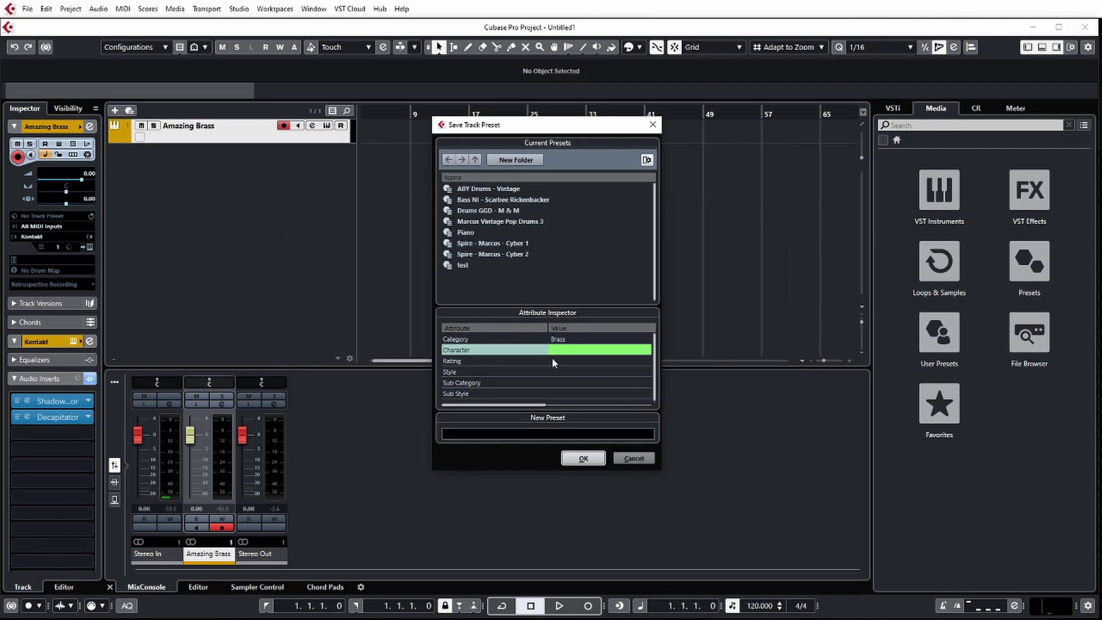
pyautogui.click(553, 360)
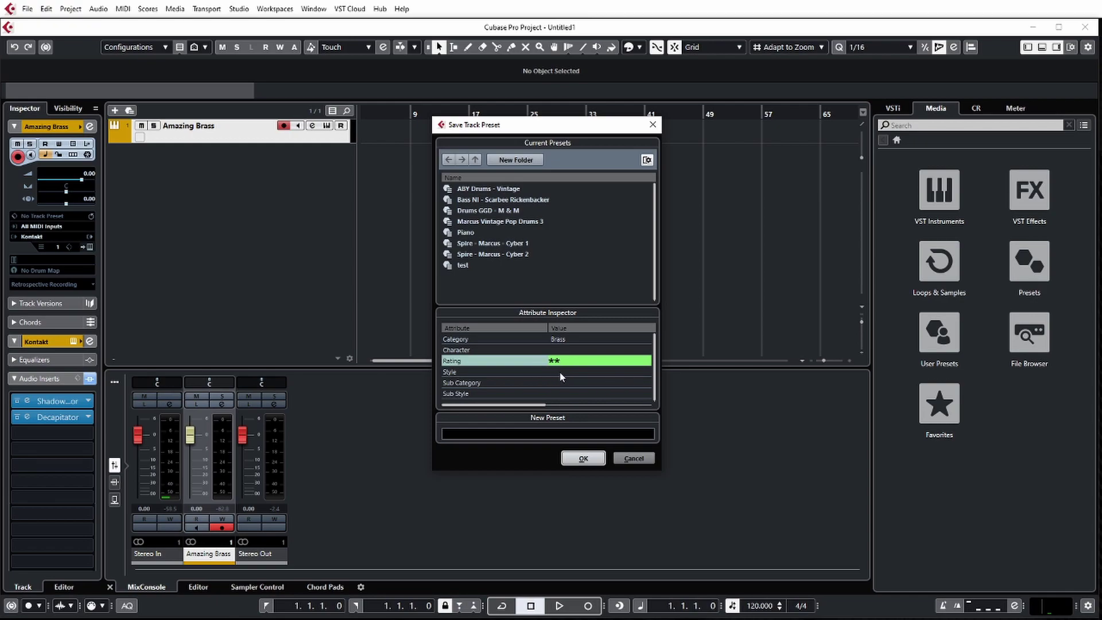
# Set the preset's Style attribute to Classical
pyautogui.click(527, 370)
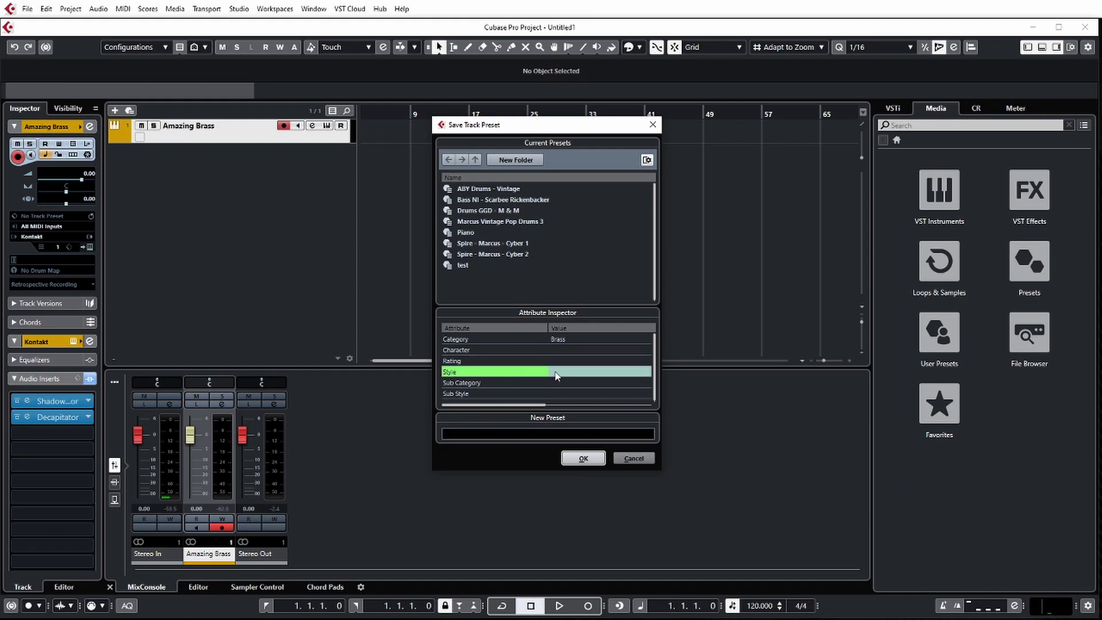
pyautogui.click(558, 374)
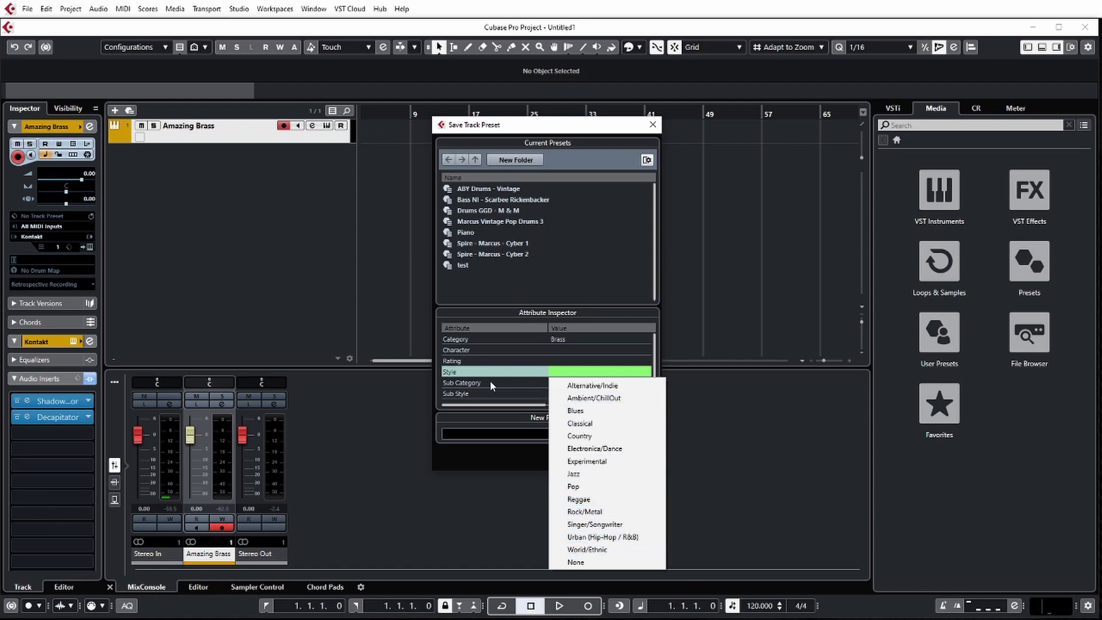
pyautogui.click(600, 425)
# Set the preset's Sub Category attribute to Trombone from the Brass group
pyautogui.click(561, 383)
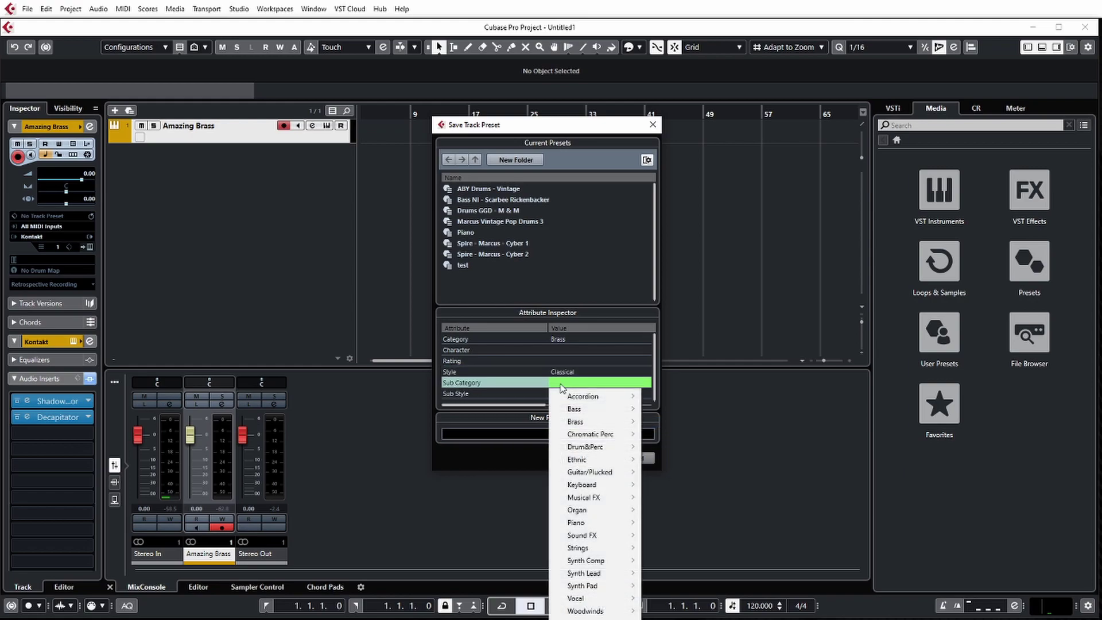
pyautogui.moveTo(569, 410)
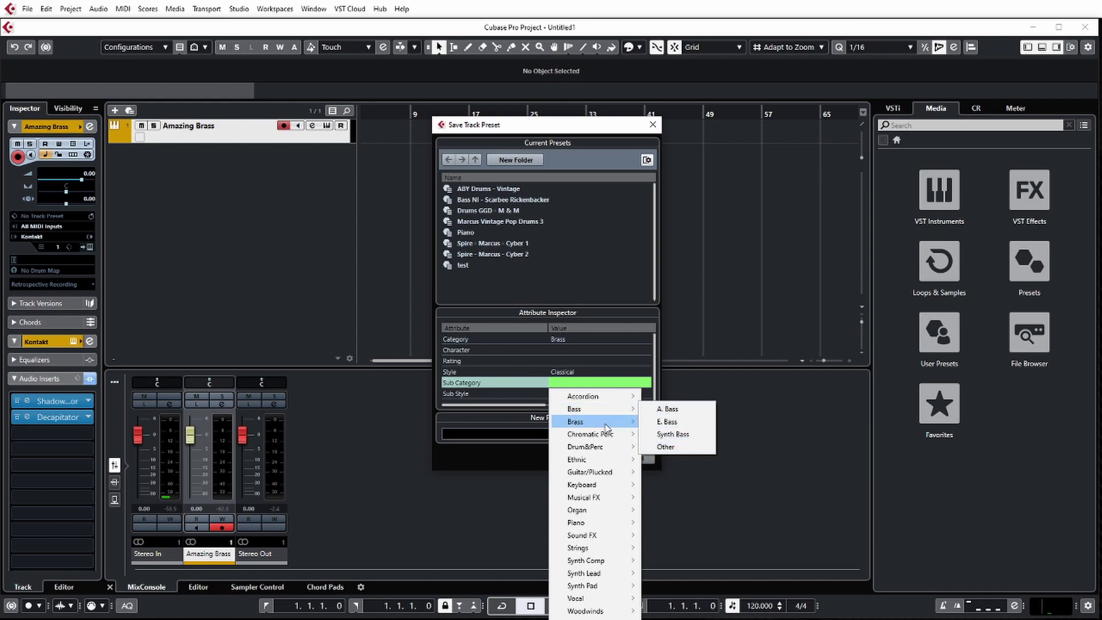
pyautogui.moveTo(605, 427)
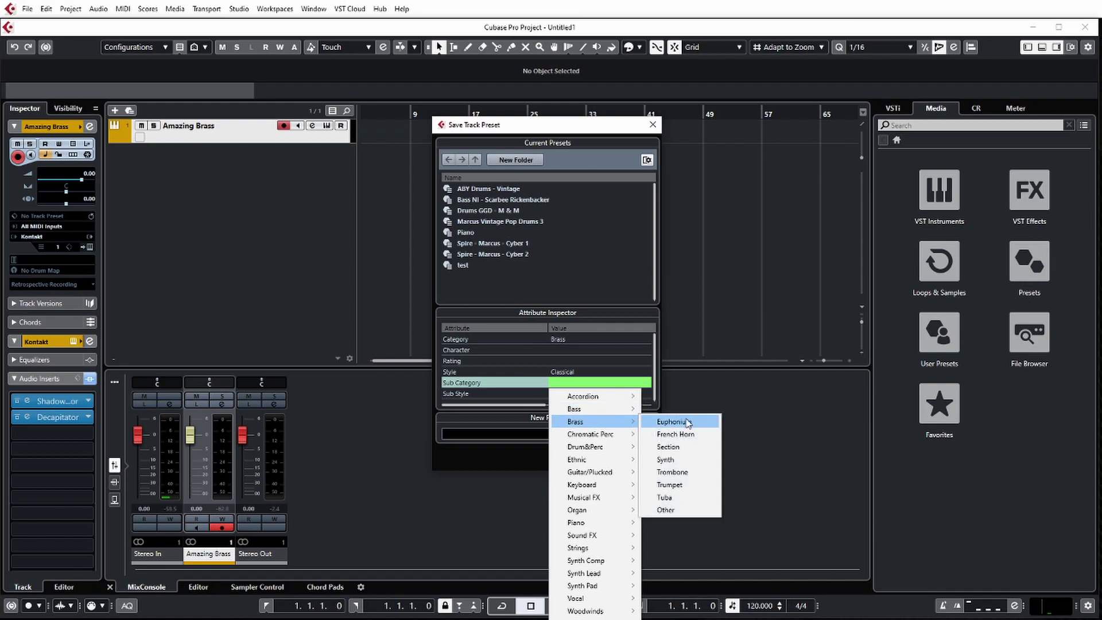
pyautogui.click(240, 127)
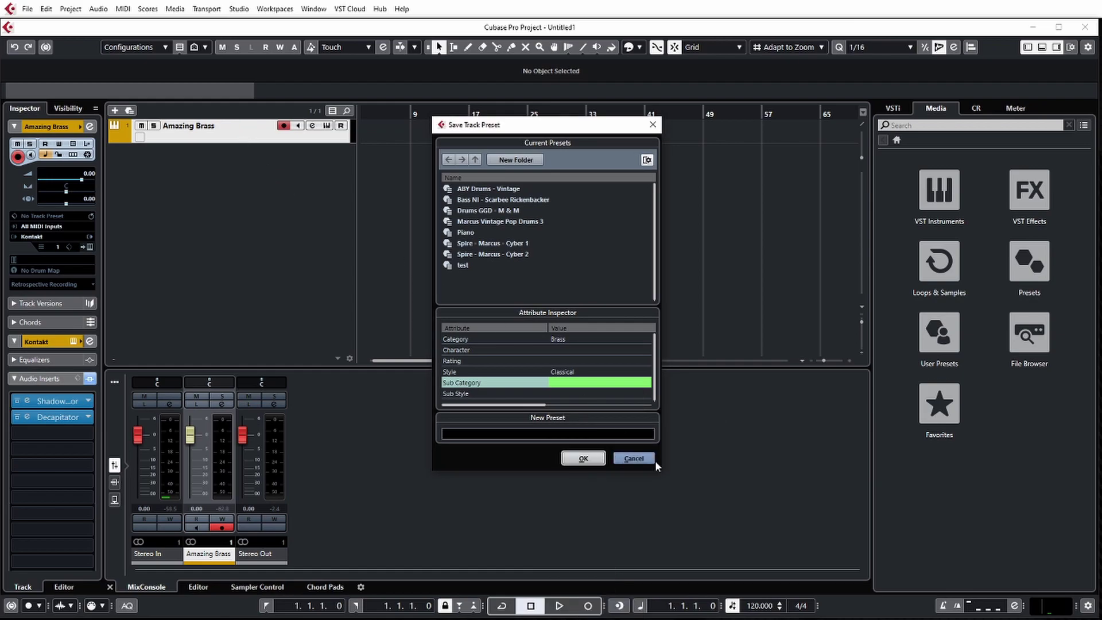
pyautogui.click(594, 383)
pyautogui.moveTo(607, 425)
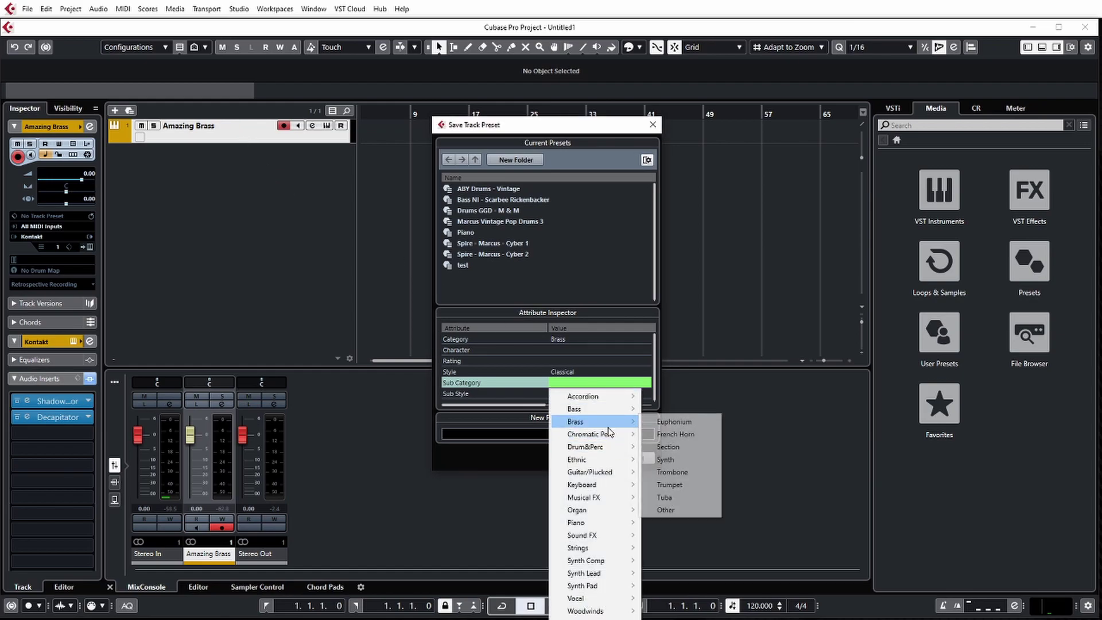
pyautogui.click(696, 469)
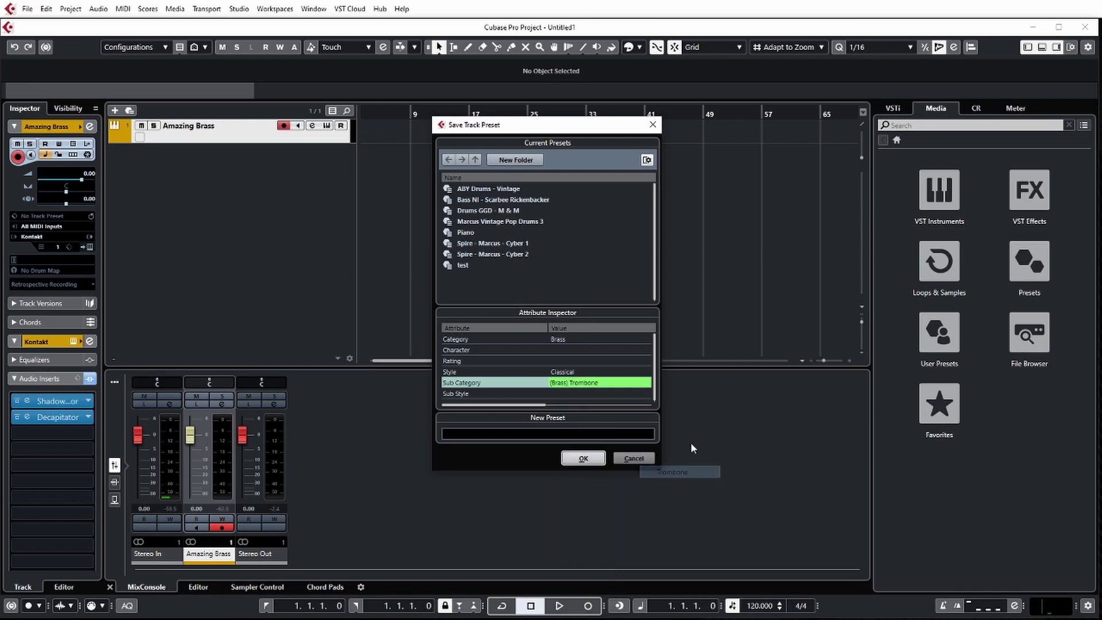
# Set the preset's Sub Style attribute to Soundtrack from the Classical group and save the preset as Trombone
pyautogui.click(566, 396)
pyautogui.moveTo(603, 450)
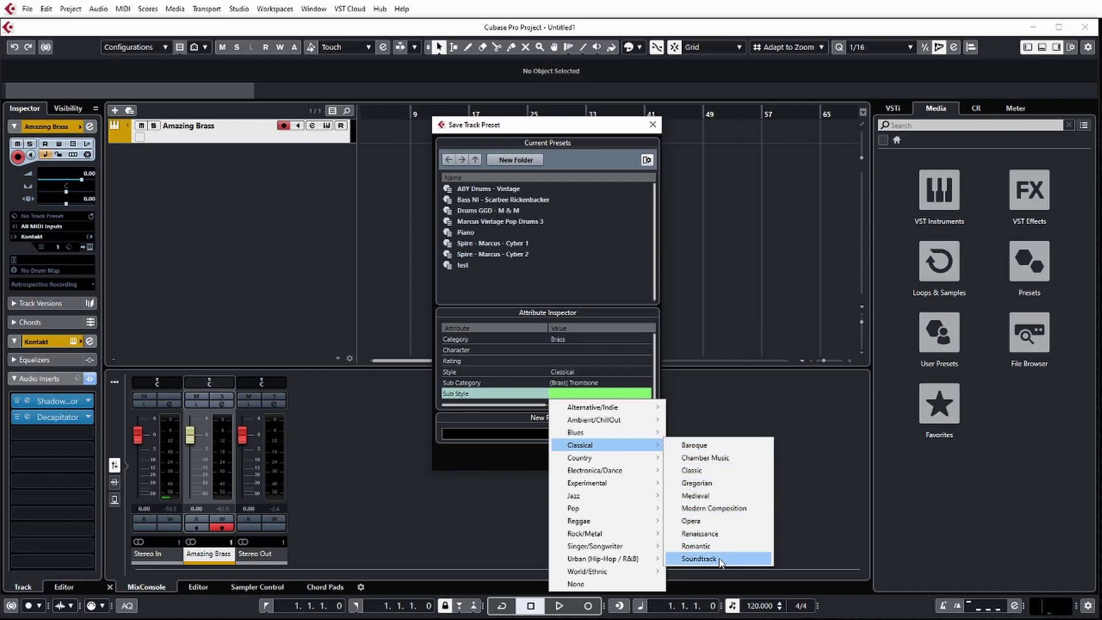
pyautogui.click(701, 559)
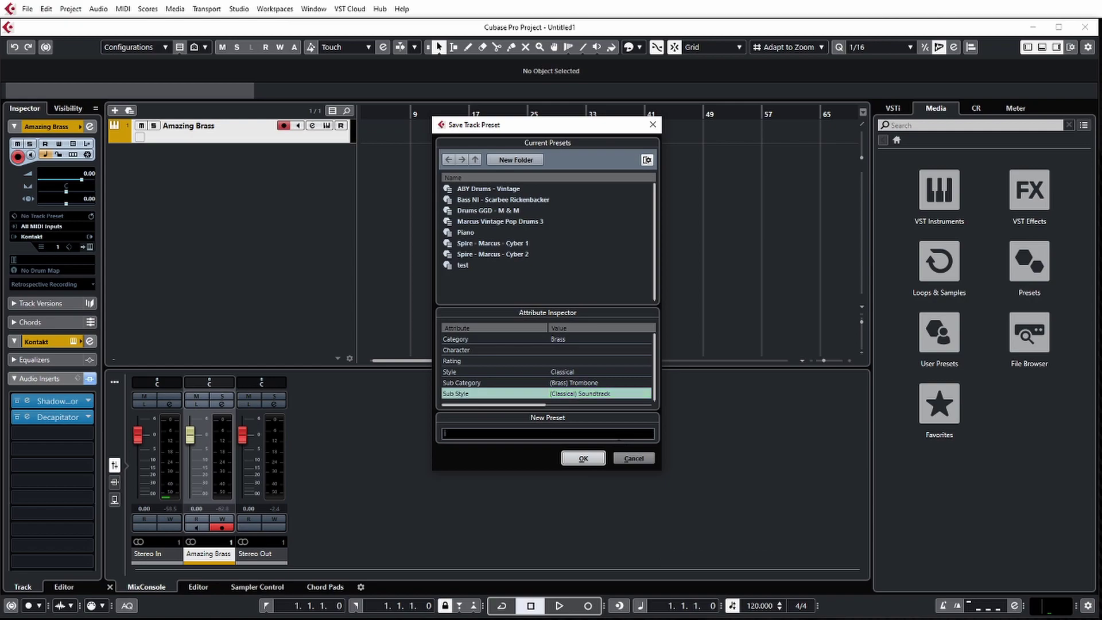
pyautogui.write('Trombone')
pyautogui.click(582, 459)
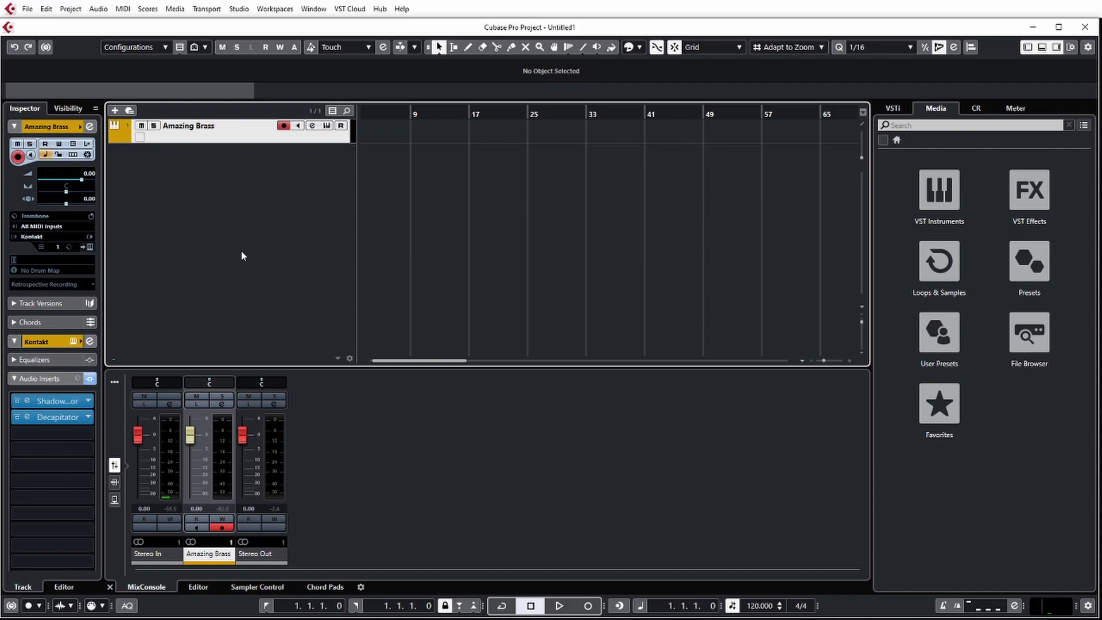
# Remove the Amazing Brass track from the project
pyautogui.rightClick(254, 133)
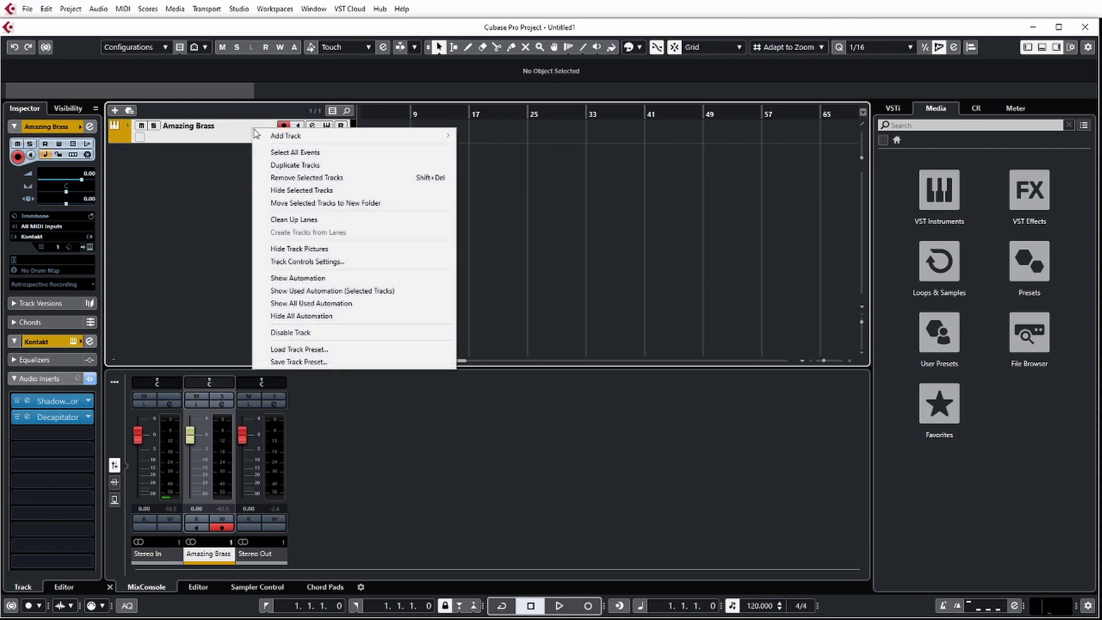
pyautogui.click(306, 178)
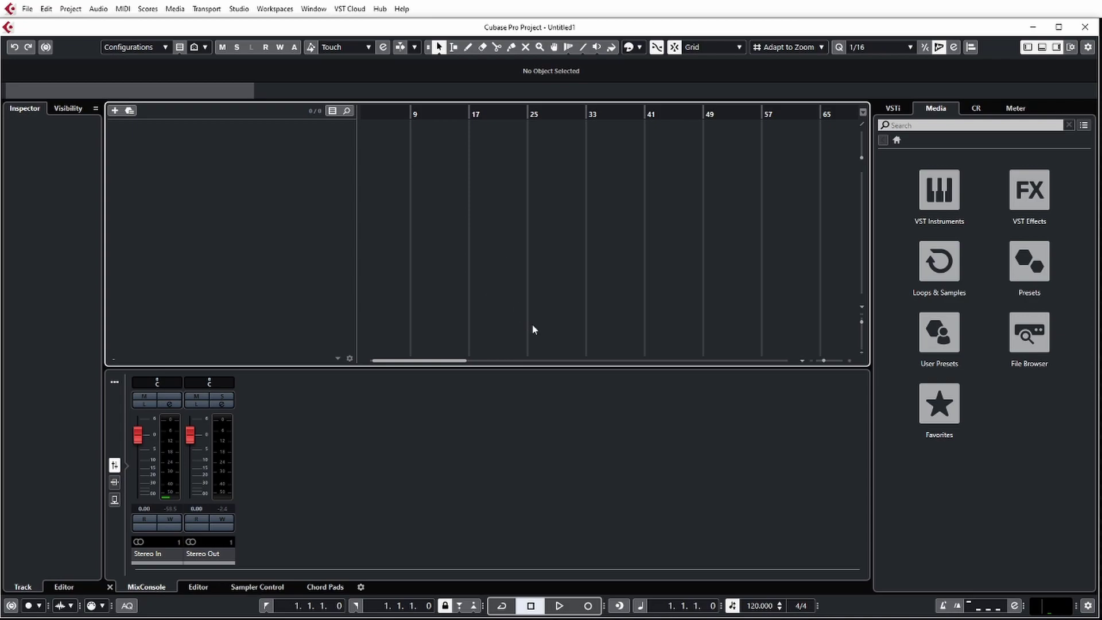
pyautogui.click(1057, 48)
pyautogui.click(1057, 47)
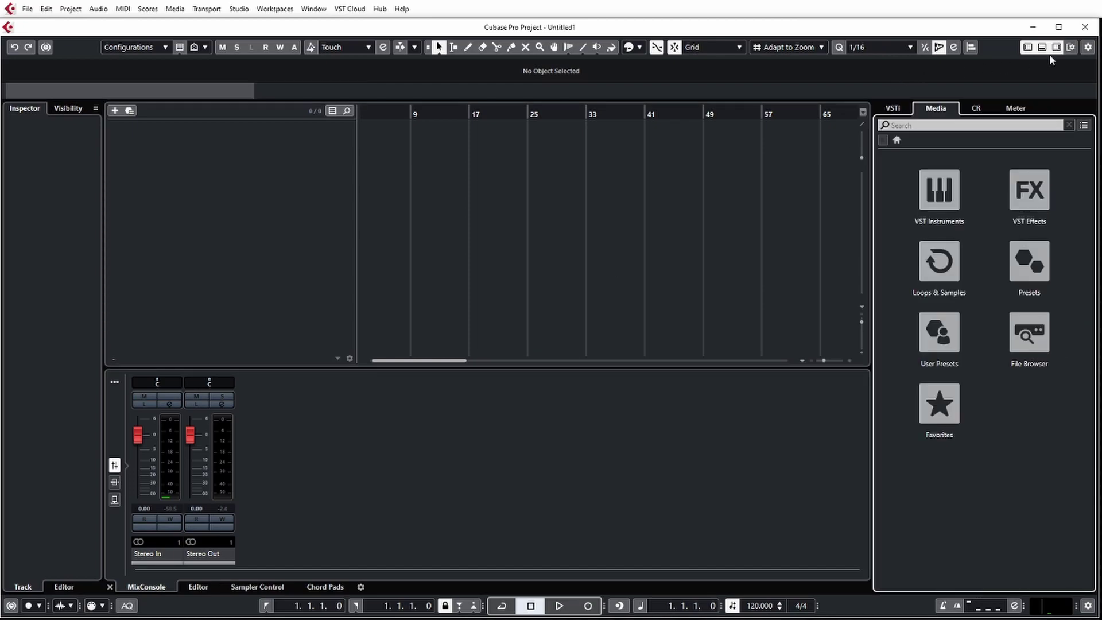
# Browse the user track presets for VST instruments and try out the Sub Category and Category filters
pyautogui.click(944, 324)
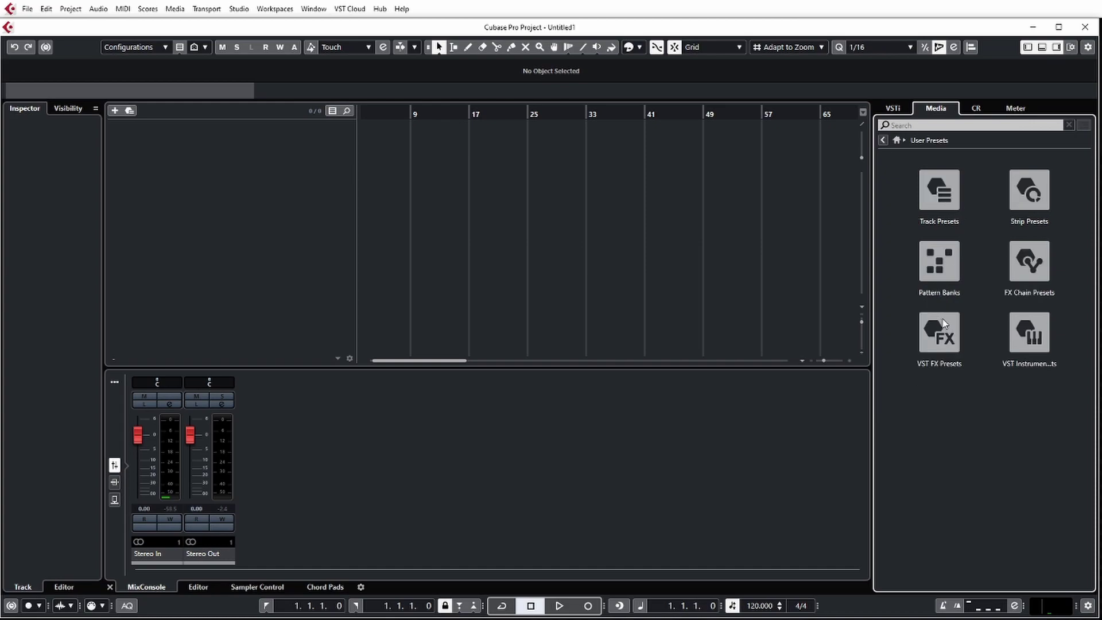
pyautogui.click(940, 201)
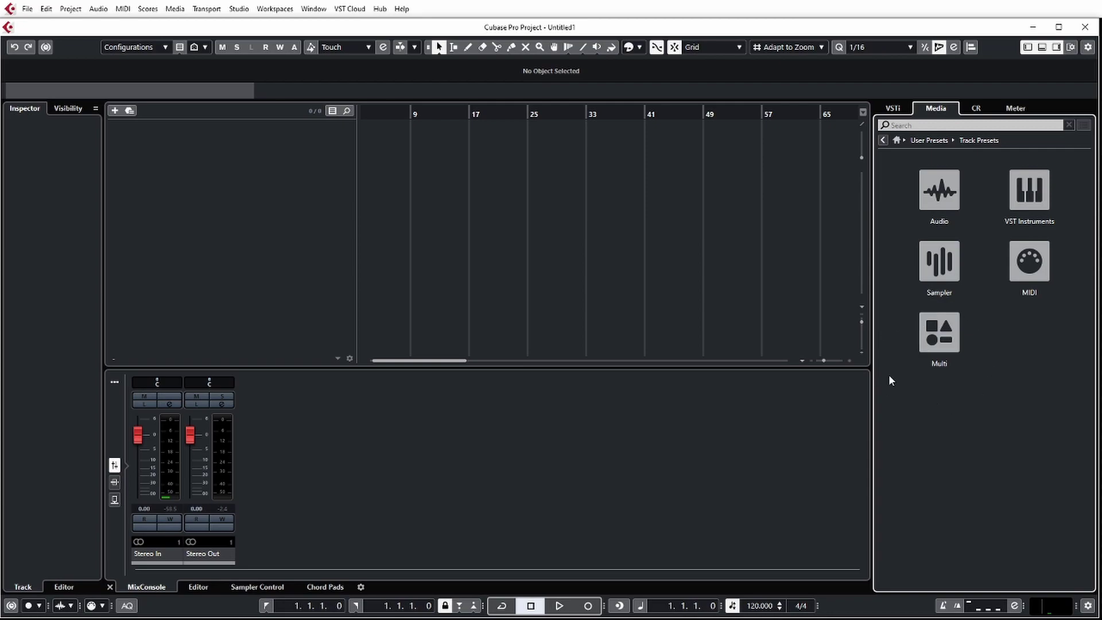
pyautogui.click(1040, 183)
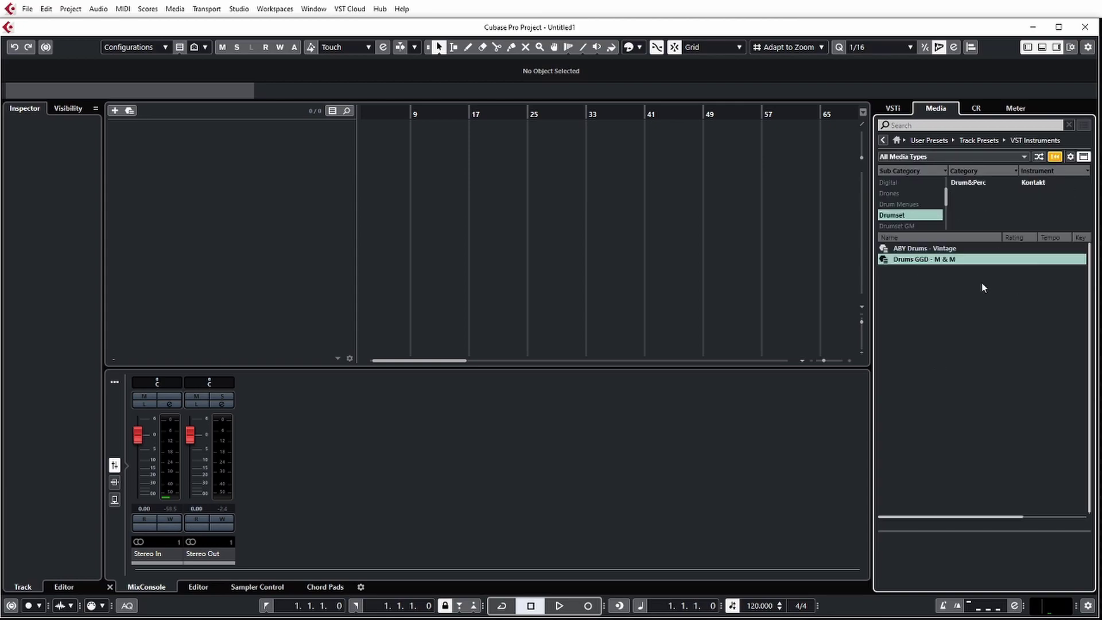
pyautogui.click(918, 215)
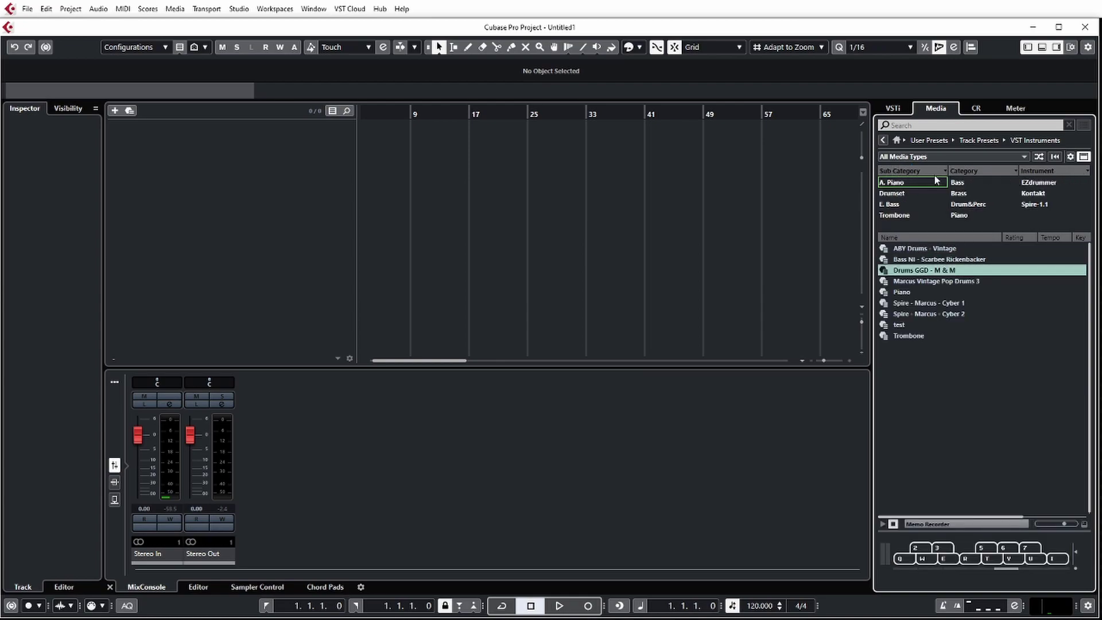
pyautogui.click(903, 216)
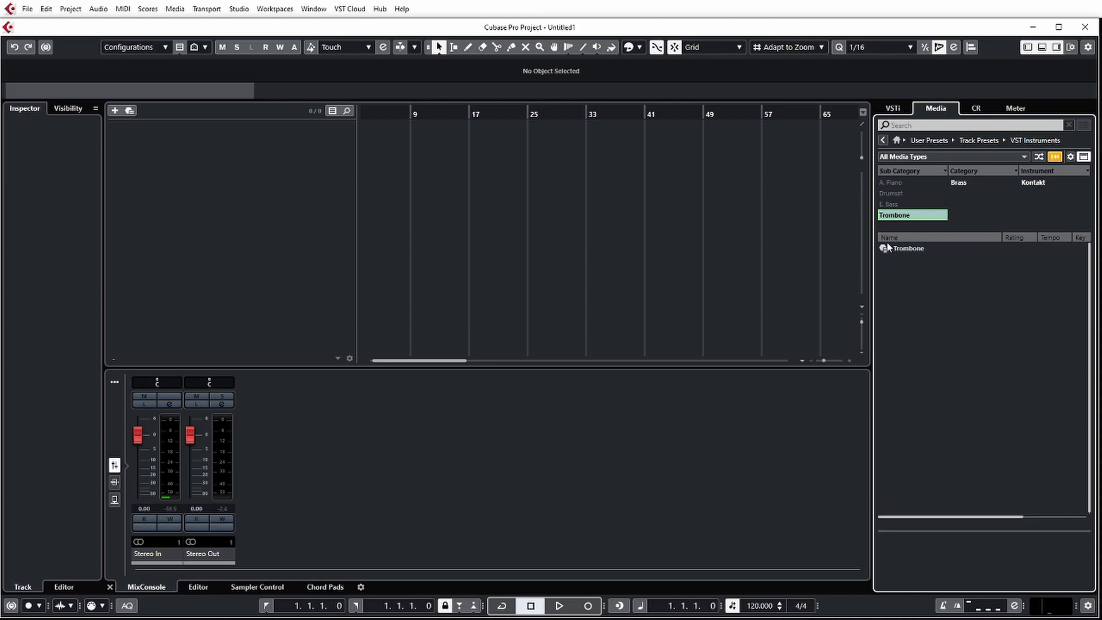
pyautogui.click(969, 182)
pyautogui.click(970, 184)
pyautogui.click(912, 183)
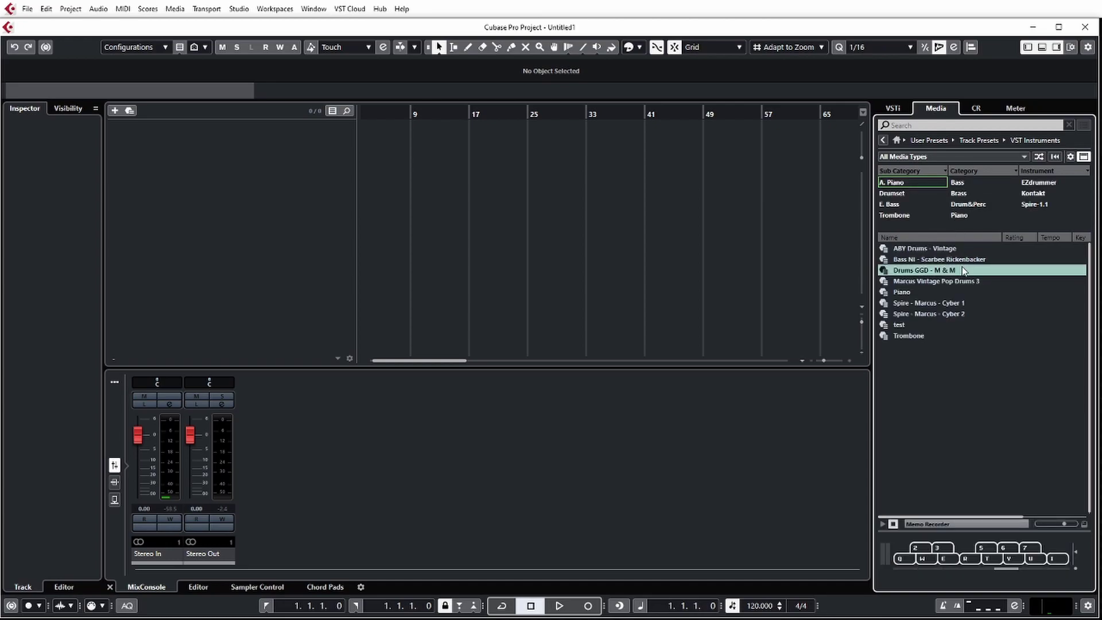
# Filter the presets by the Trombone sub category and create a track from the Trombone preset in the empty track list
pyautogui.click(894, 216)
pyautogui.moveTo(909, 249); pyautogui.dragTo(355, 182)
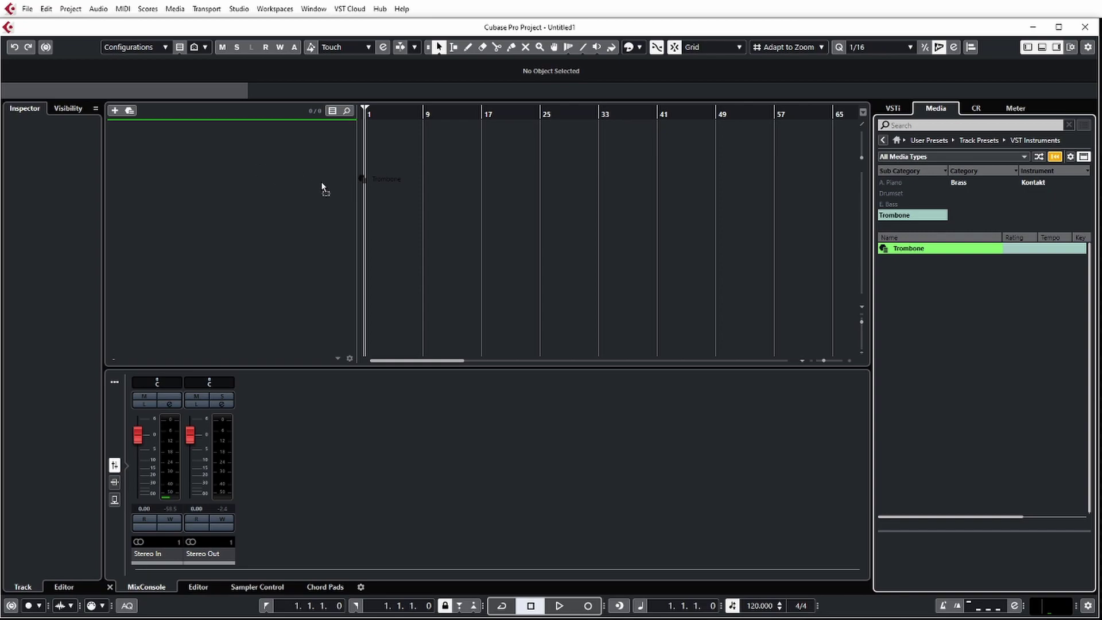
pyautogui.moveTo(308, 181); pyautogui.dragTo(255, 205)
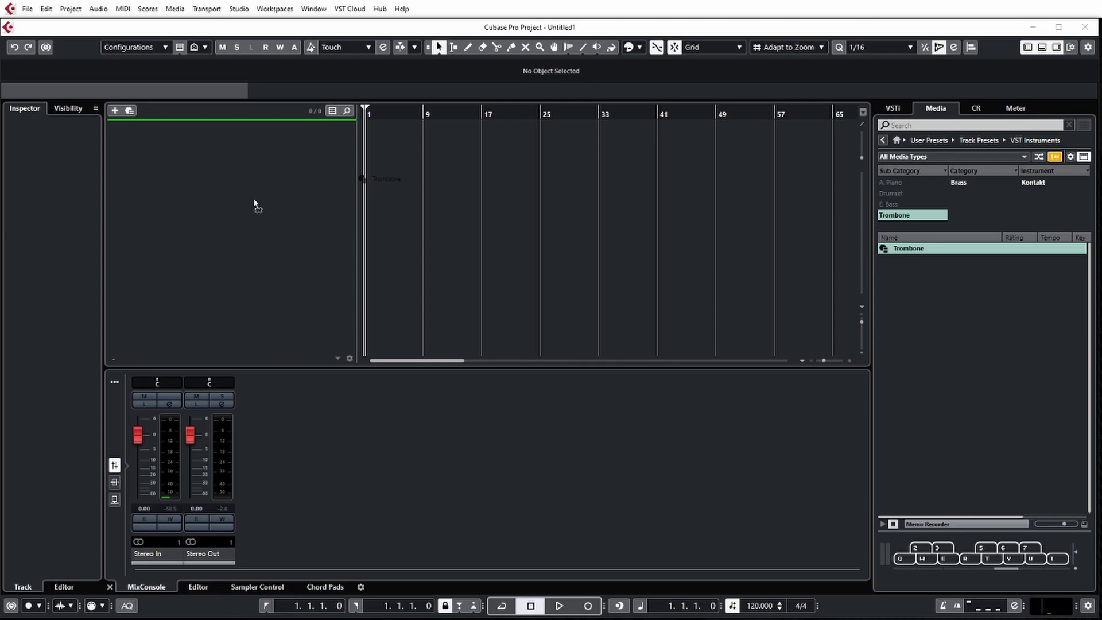
pyautogui.moveTo(254, 206); pyautogui.dragTo(256, 206)
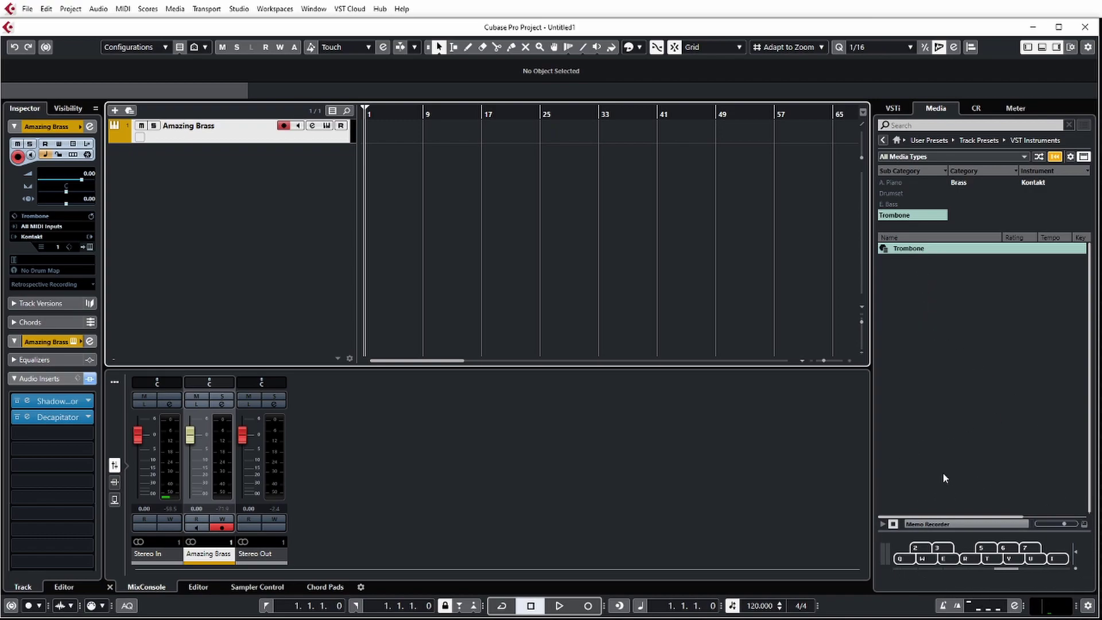
# Audition a few notes of the trombone track with the on-screen keyboard
pyautogui.click(924, 559)
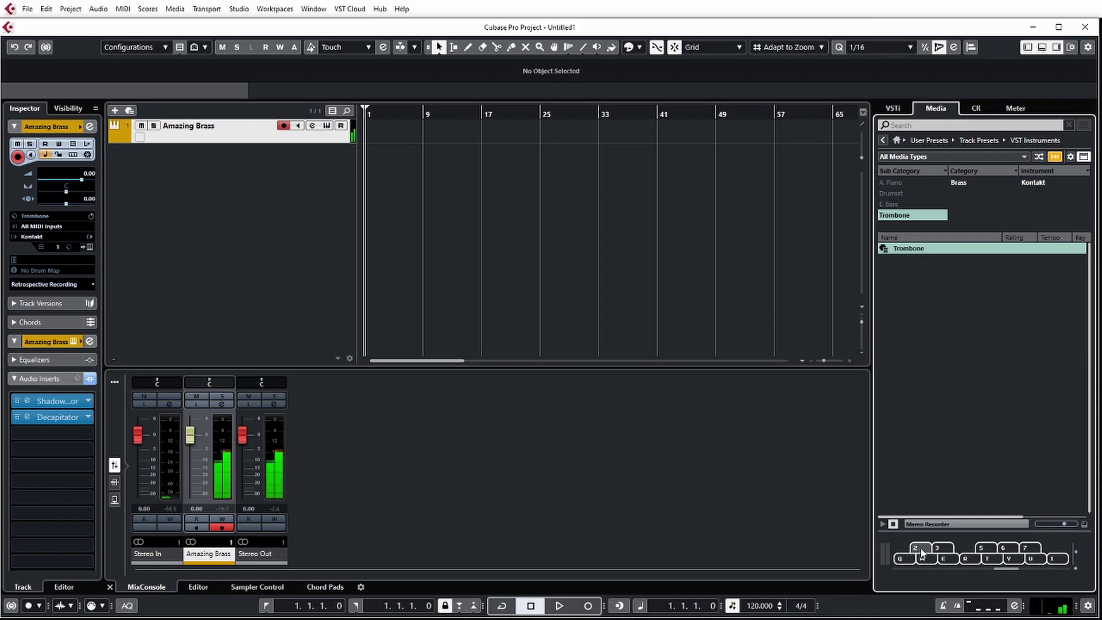
pyautogui.click(947, 547)
pyautogui.click(951, 560)
pyautogui.click(935, 548)
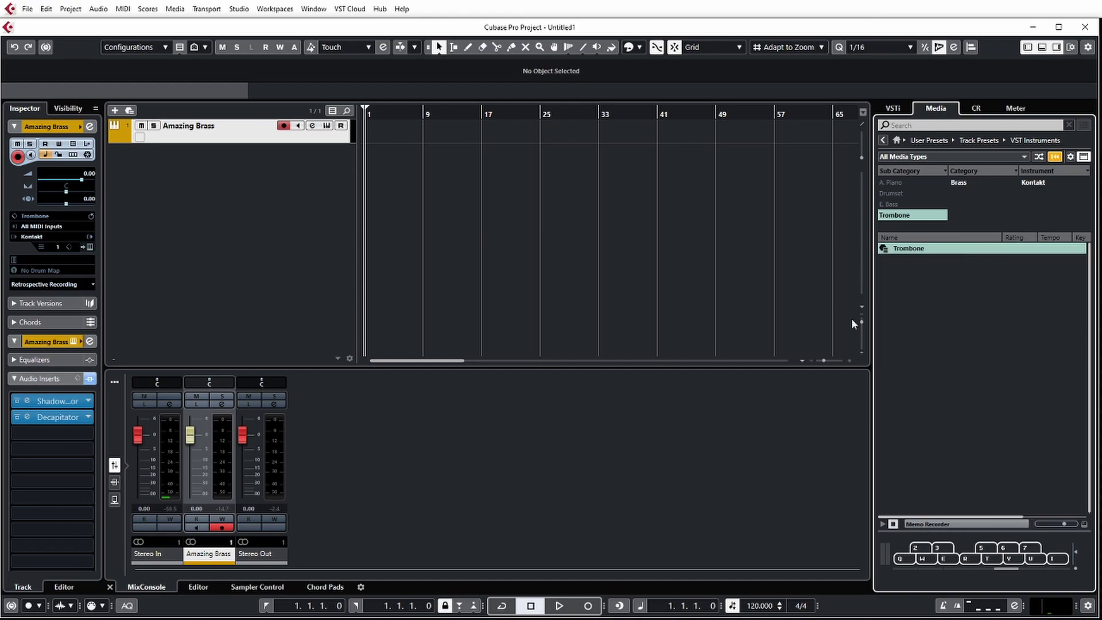
# Replace the brass track with one from the Drums GGD - M & M preset and look over its mixer channels
pyautogui.moveTo(874, 222)
pyautogui.mouseDown()
pyautogui.moveTo(889, 222)
pyautogui.moveTo(877, 221)
pyautogui.mouseUp()
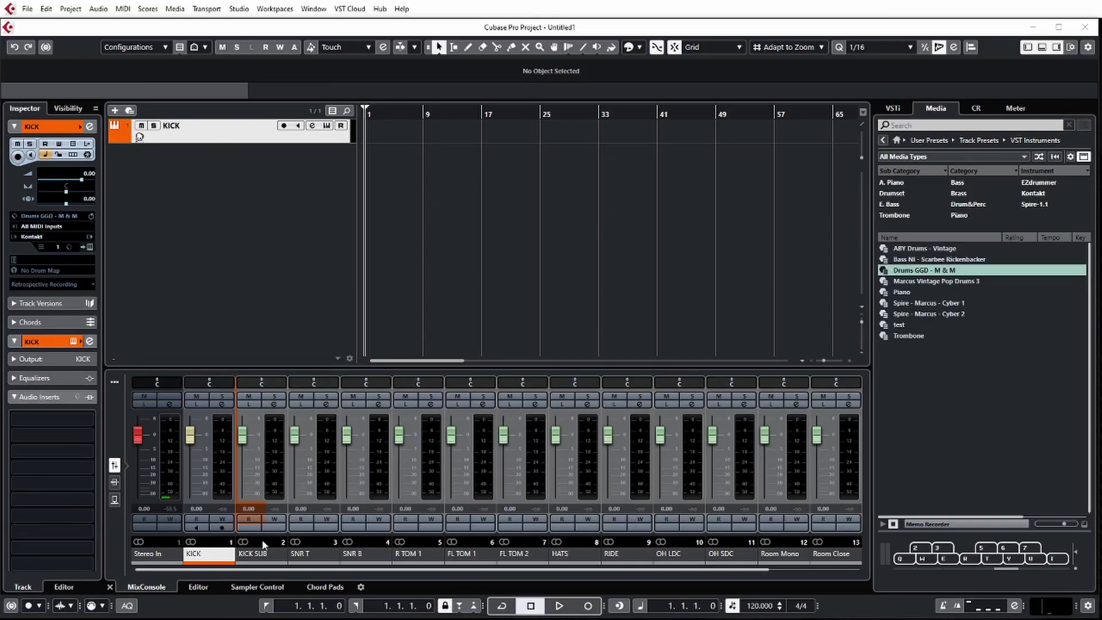
pyautogui.click(268, 555)
pyautogui.click(325, 556)
pyautogui.click(371, 555)
pyautogui.click(418, 555)
pyautogui.click(213, 140)
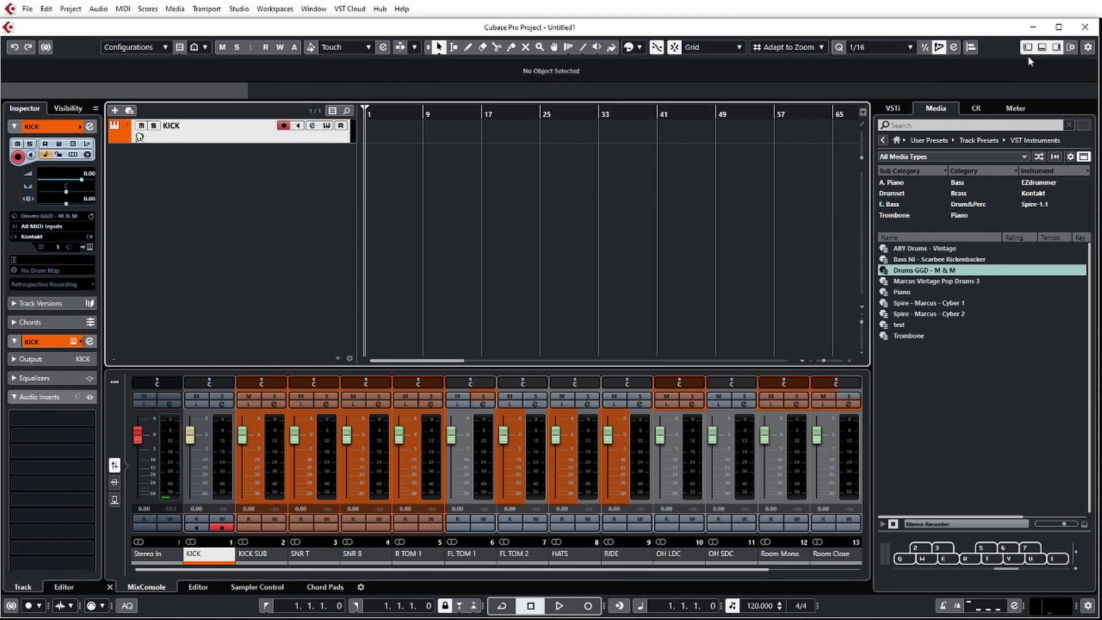
# Add a stereo group channel named Drum Stem for all selected drum channels from KICK to Room Far
pyautogui.click(1057, 47)
pyautogui.click(1016, 465)
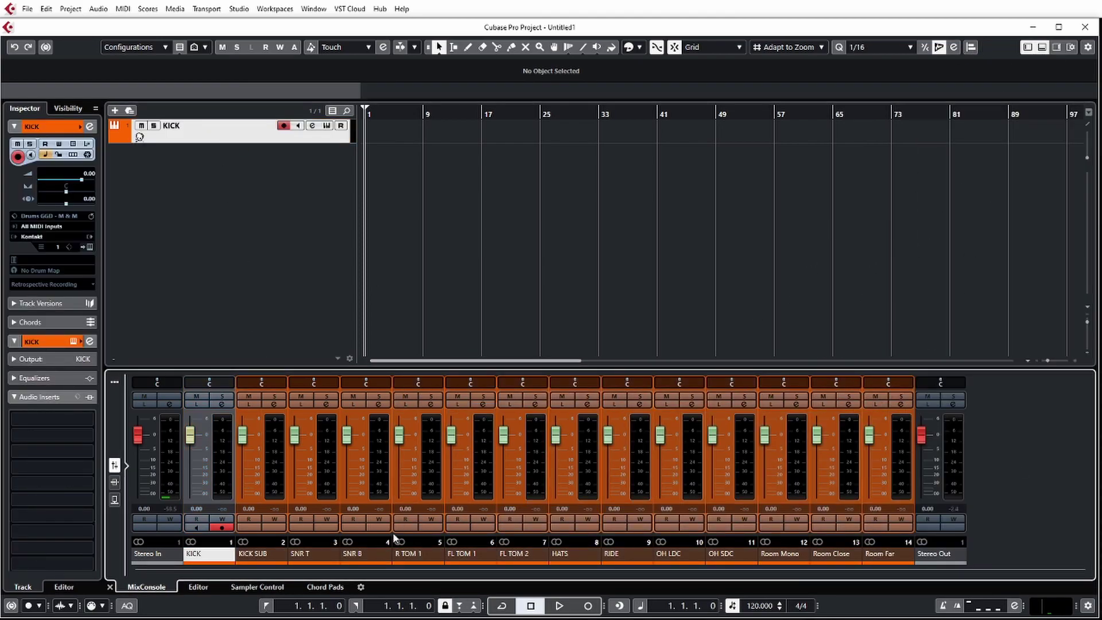
pyautogui.keyDown('shift'); pyautogui.click(885, 554); pyautogui.keyUp('shift')
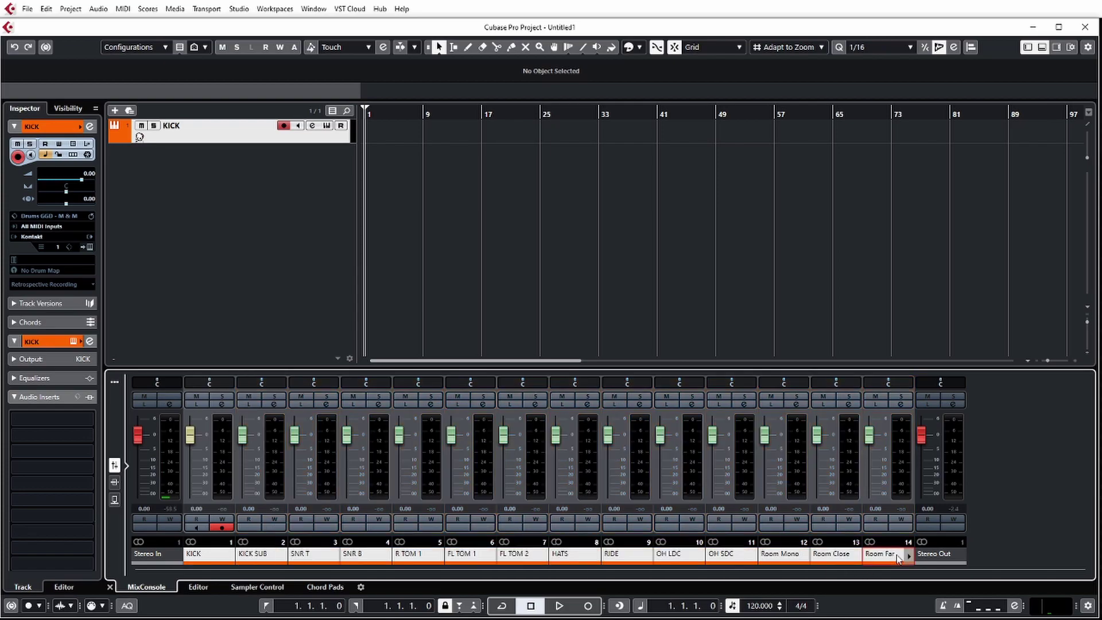
pyautogui.rightClick(884, 555)
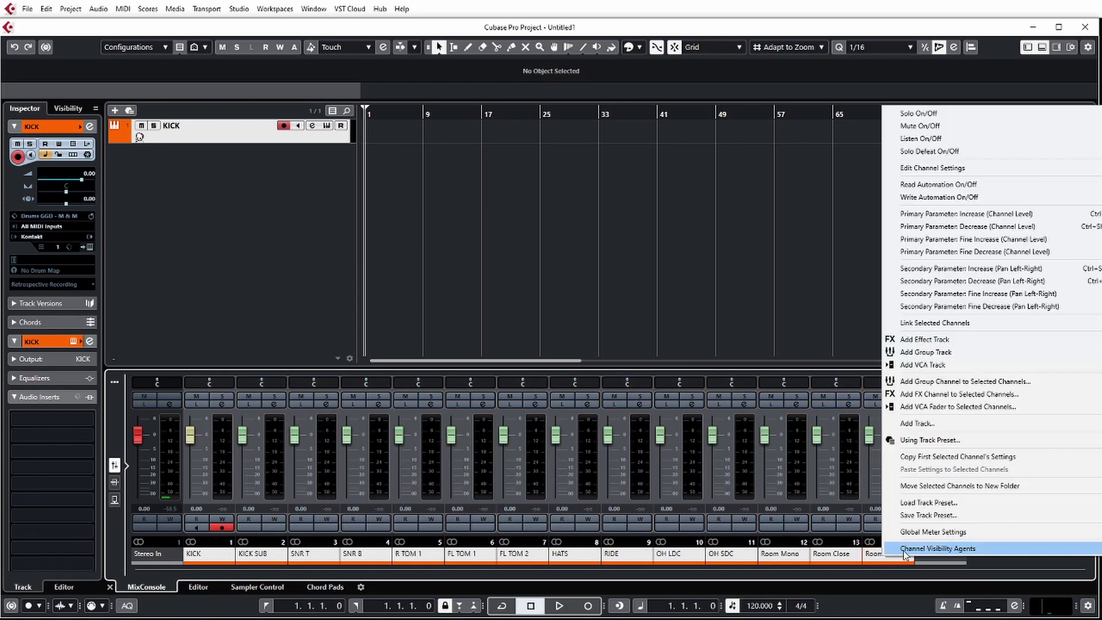
pyautogui.click(1011, 382)
pyautogui.write('Dr')
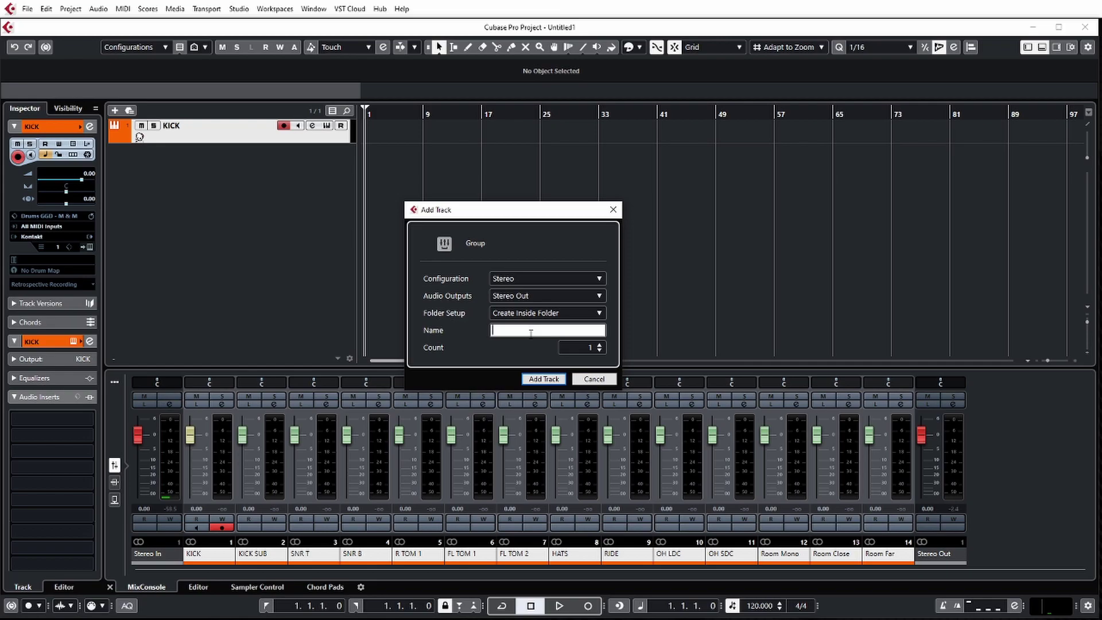
pyautogui.write('um Stem')
pyautogui.press('Return')
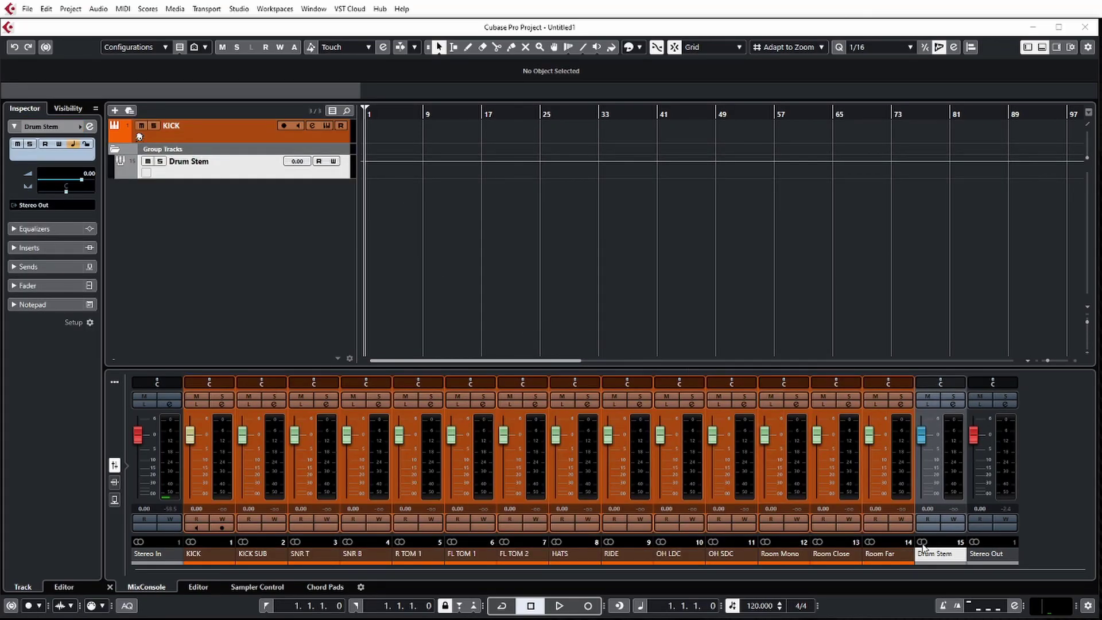
# Add a stereo FX channel with the RoomWorks reverb to the SNR T and SNR B channels
pyautogui.click(322, 554)
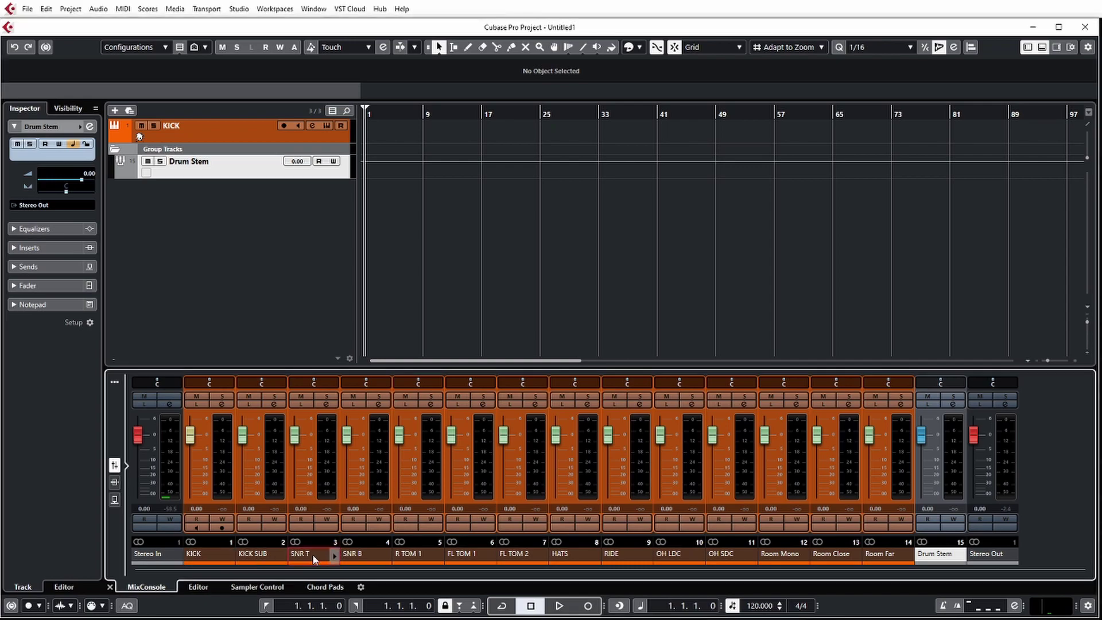
pyautogui.keyDown('shift'); pyautogui.click(363, 556); pyautogui.keyUp('shift')
pyautogui.rightClick(363, 556)
pyautogui.click(560, 395)
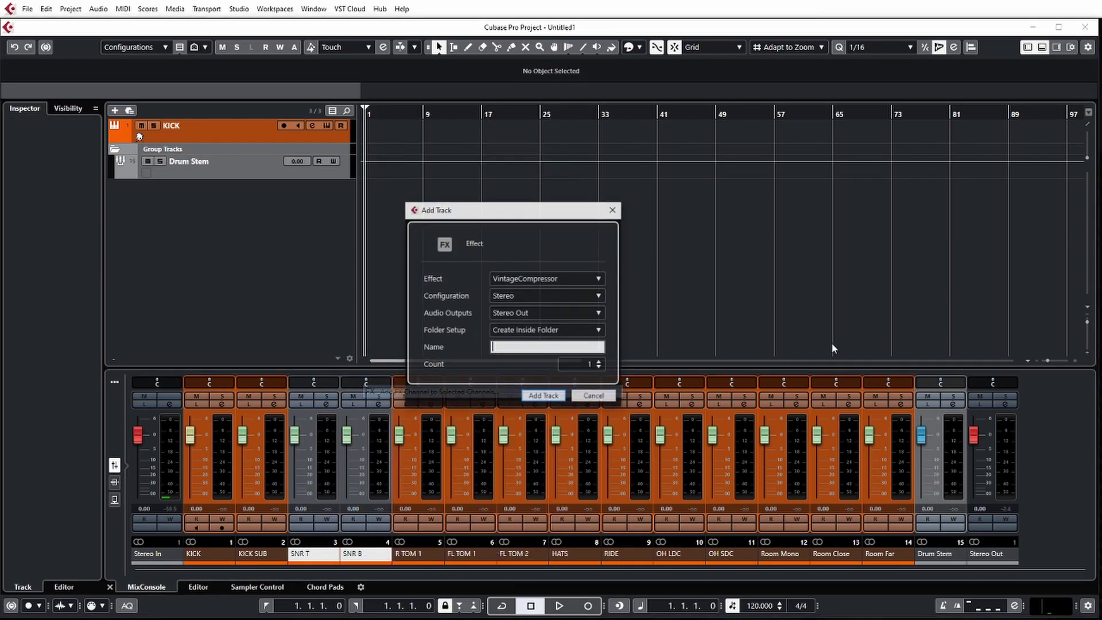
pyautogui.write('reverb')
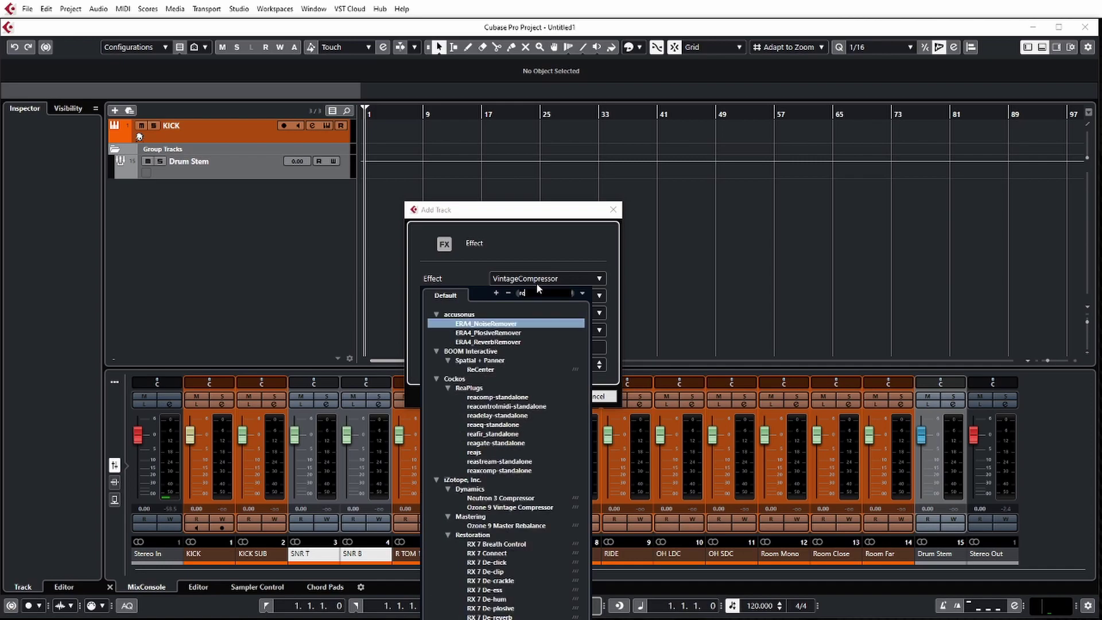
pyautogui.click(491, 572)
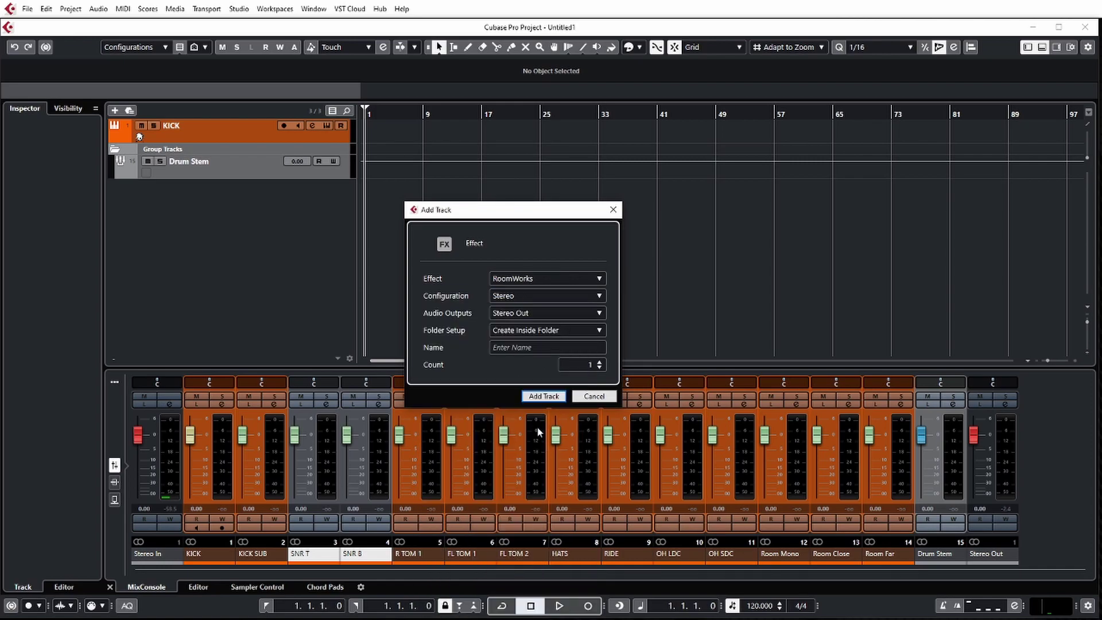
pyautogui.click(532, 395)
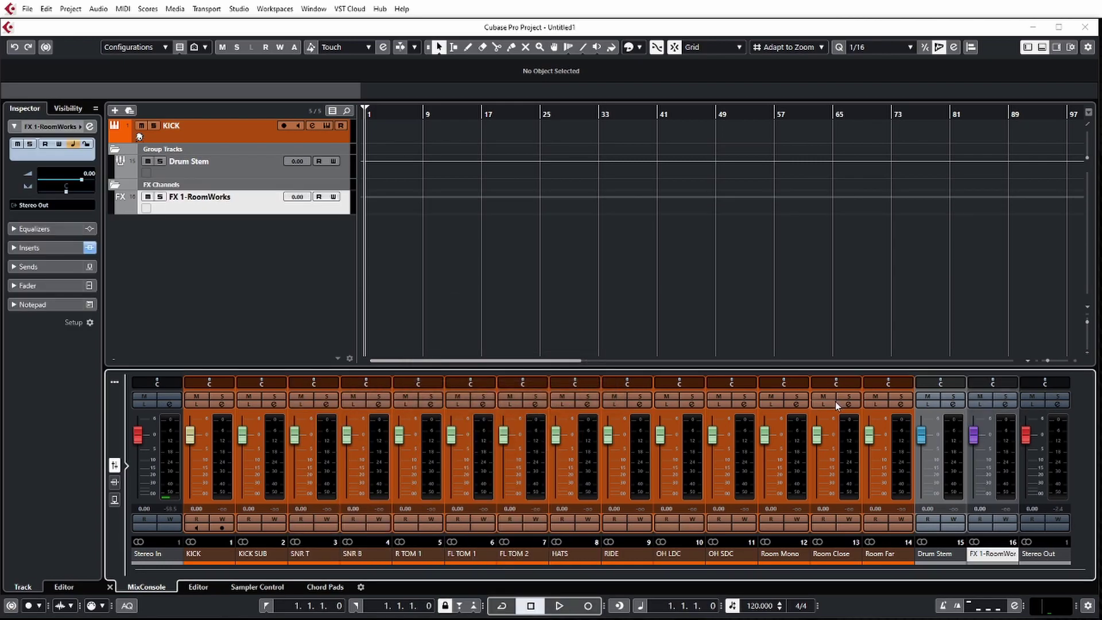
# Rename the RoomWorks FX channel as Snr Verb and check the sends on the snare channels
pyautogui.doubleClick(993, 554)
pyautogui.write('Snr Verb')
pyautogui.press('Return')
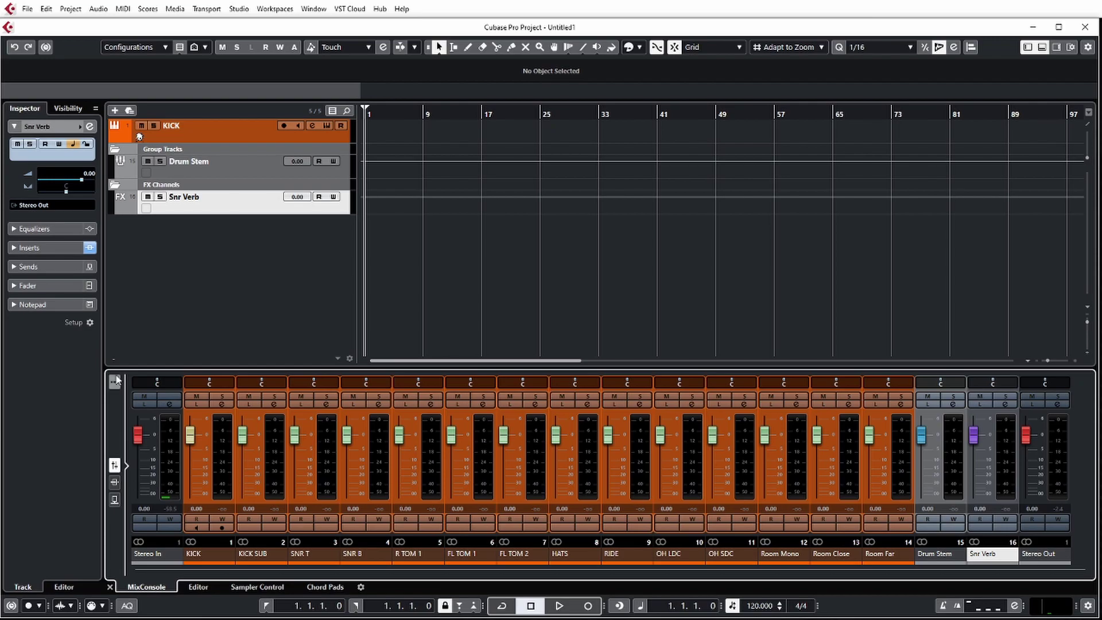
pyautogui.click(114, 482)
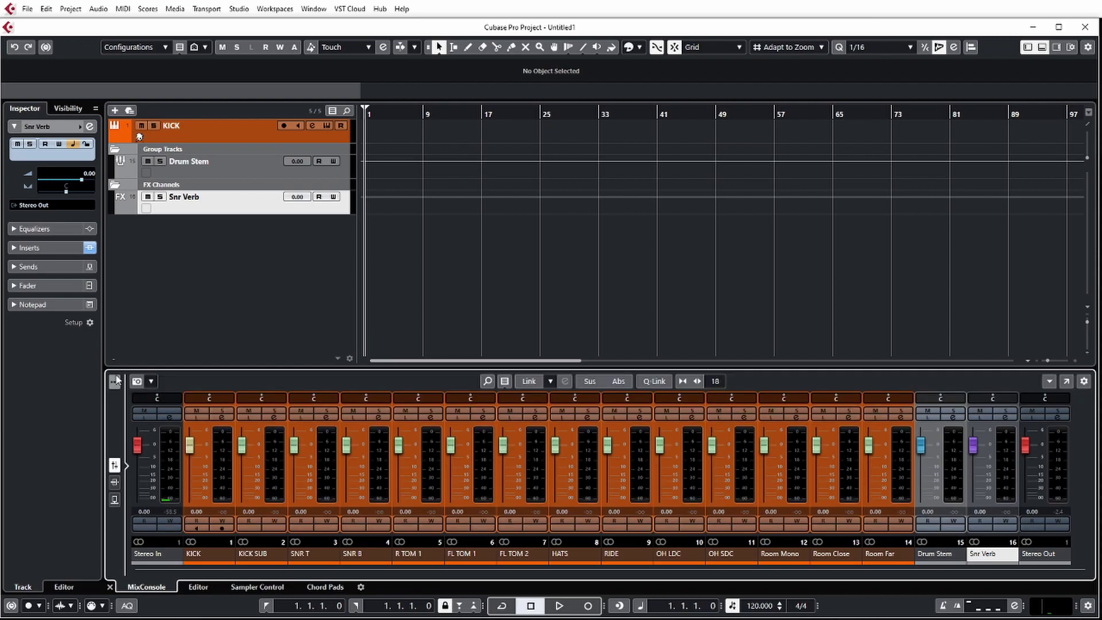
pyautogui.click(115, 499)
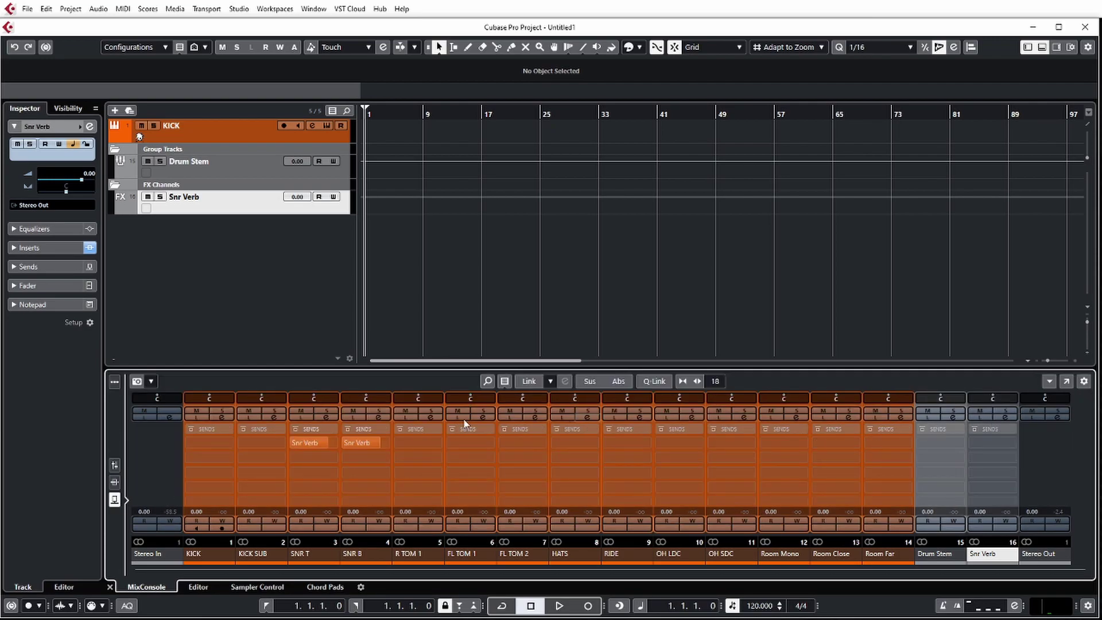
pyautogui.click(115, 466)
# Solo the Snr Verb channel and route its output to the Drum Stem group
pyautogui.click(1006, 411)
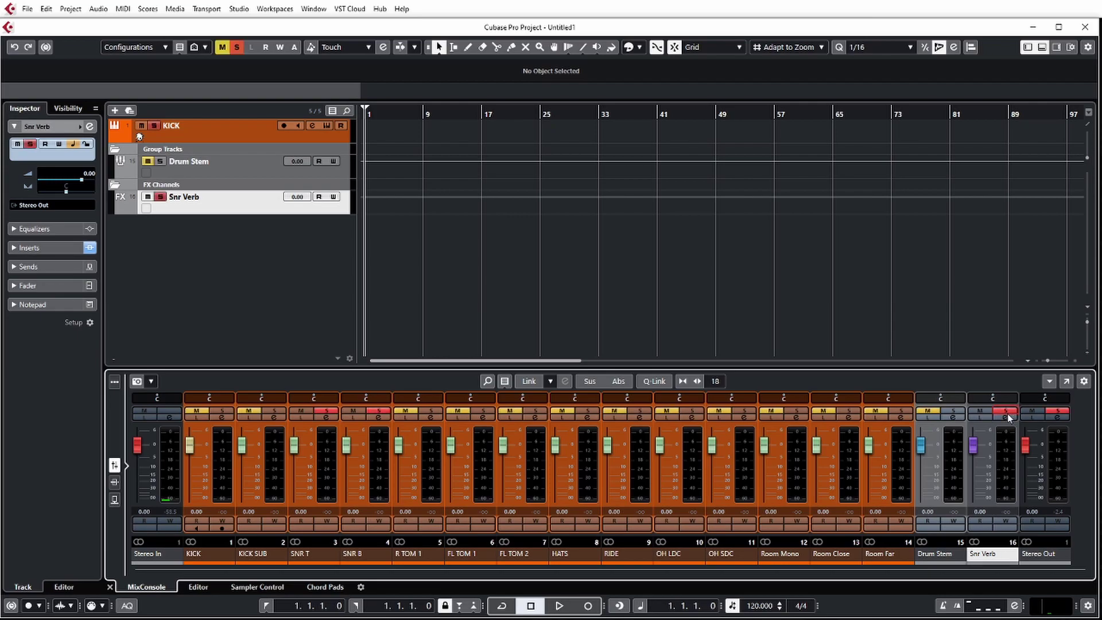
pyautogui.click(1006, 418)
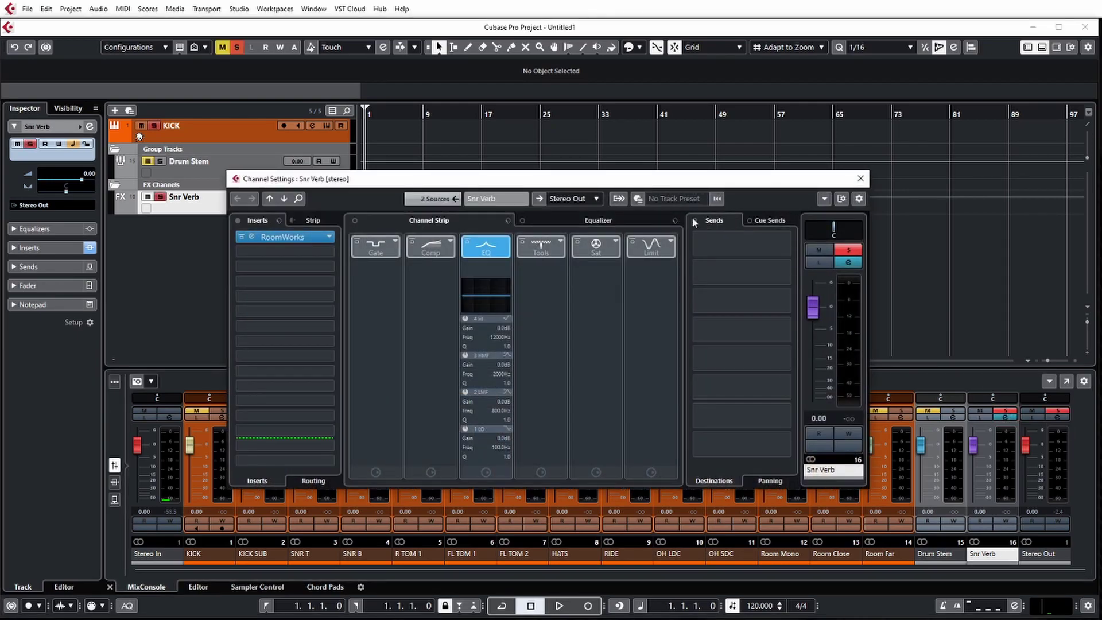
pyautogui.click(566, 201)
pyautogui.click(598, 281)
pyautogui.click(859, 184)
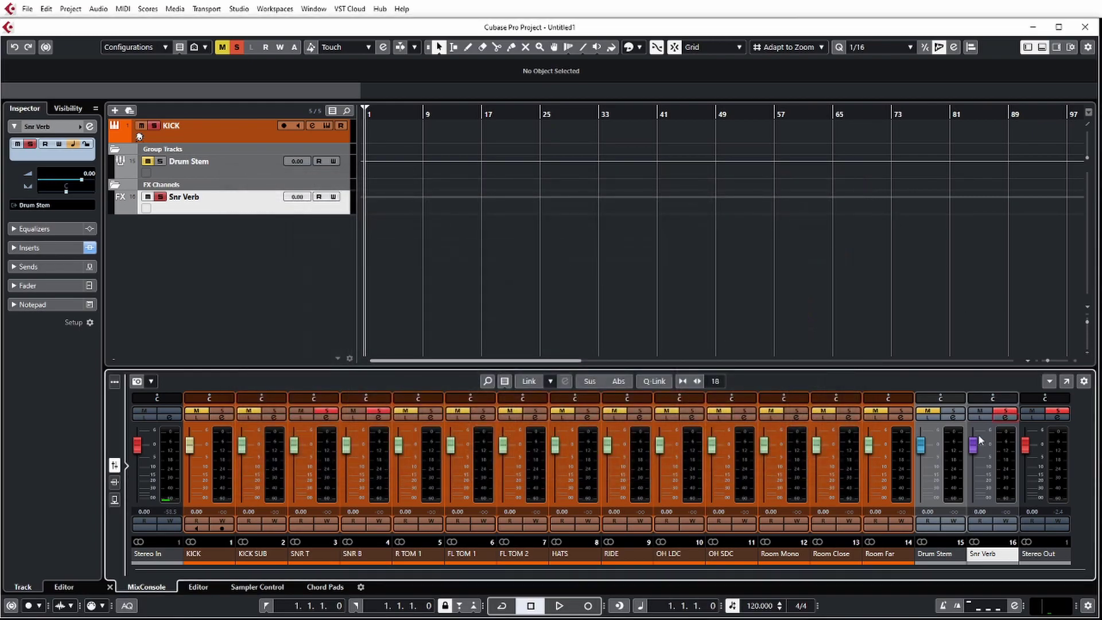
# Turn off the Snr Verb solo and move the Drum Stem and Snr Verb tracks out of their folders, directly below KICK
pyautogui.click(1006, 412)
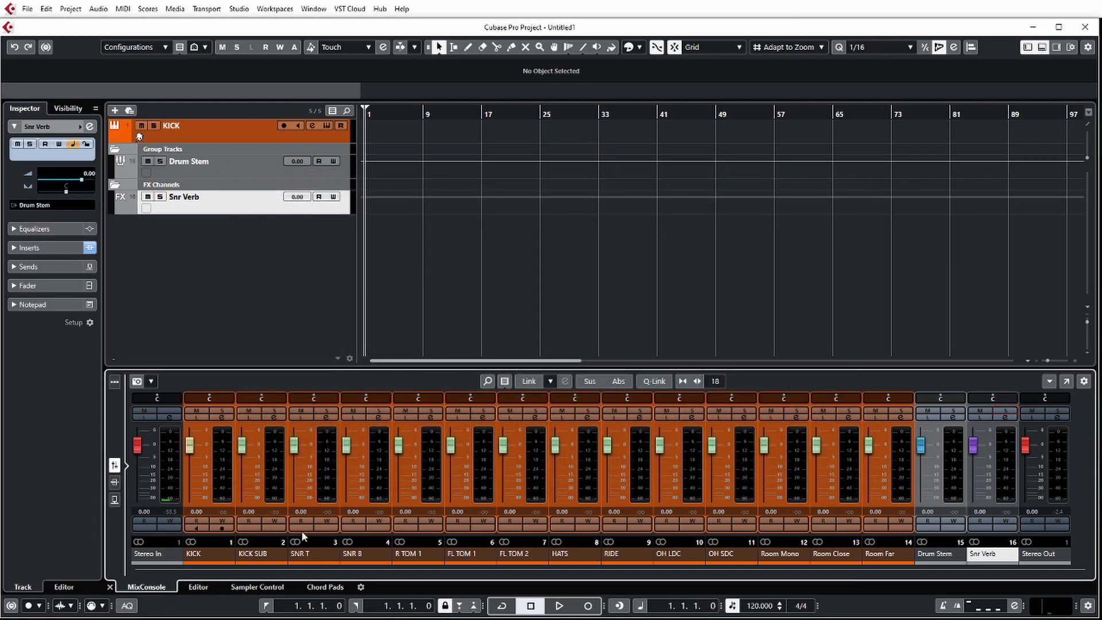
pyautogui.moveTo(227, 167); pyautogui.dragTo(248, 151)
# Colour the Drum Stem track yellow and the Snr Verb track purple
pyautogui.click(640, 47)
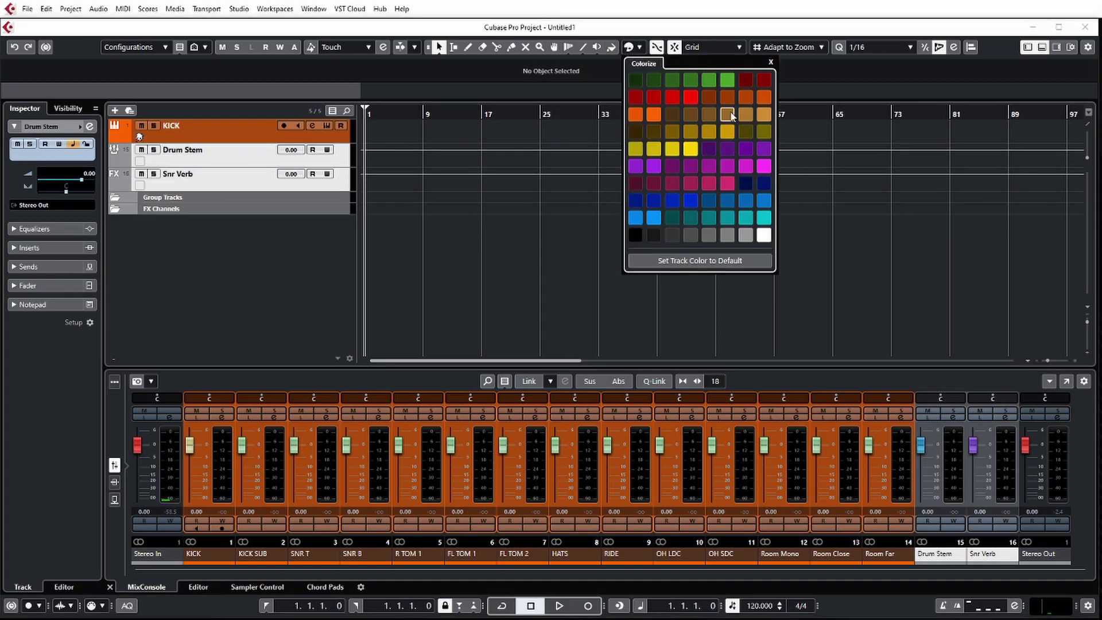
pyautogui.click(691, 149)
pyautogui.click(216, 212)
pyautogui.click(215, 175)
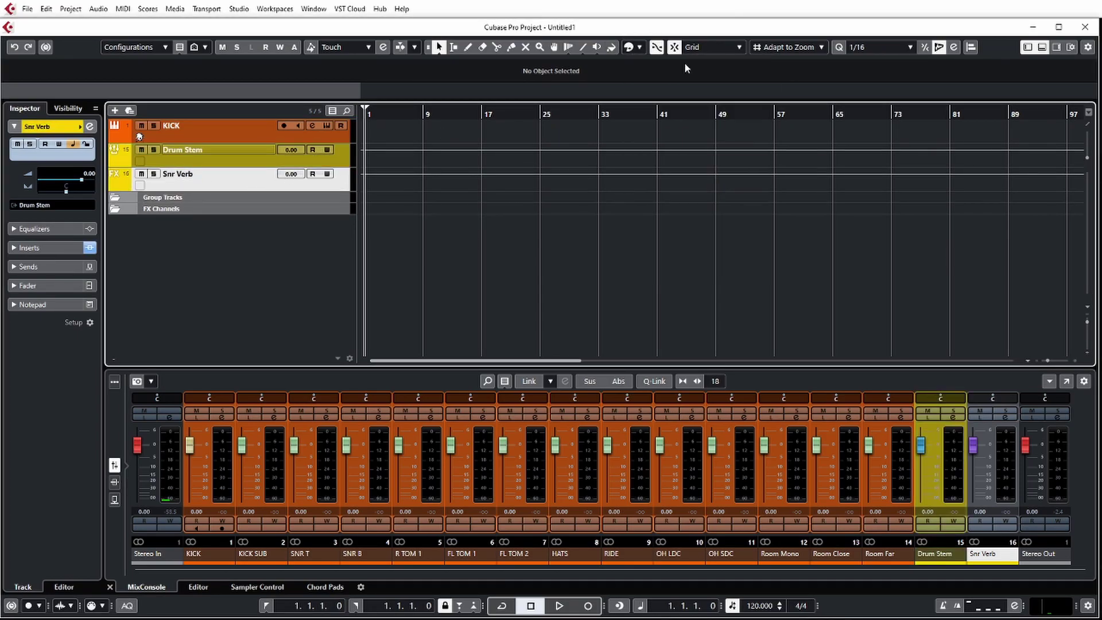
pyautogui.click(631, 48)
pyautogui.click(746, 149)
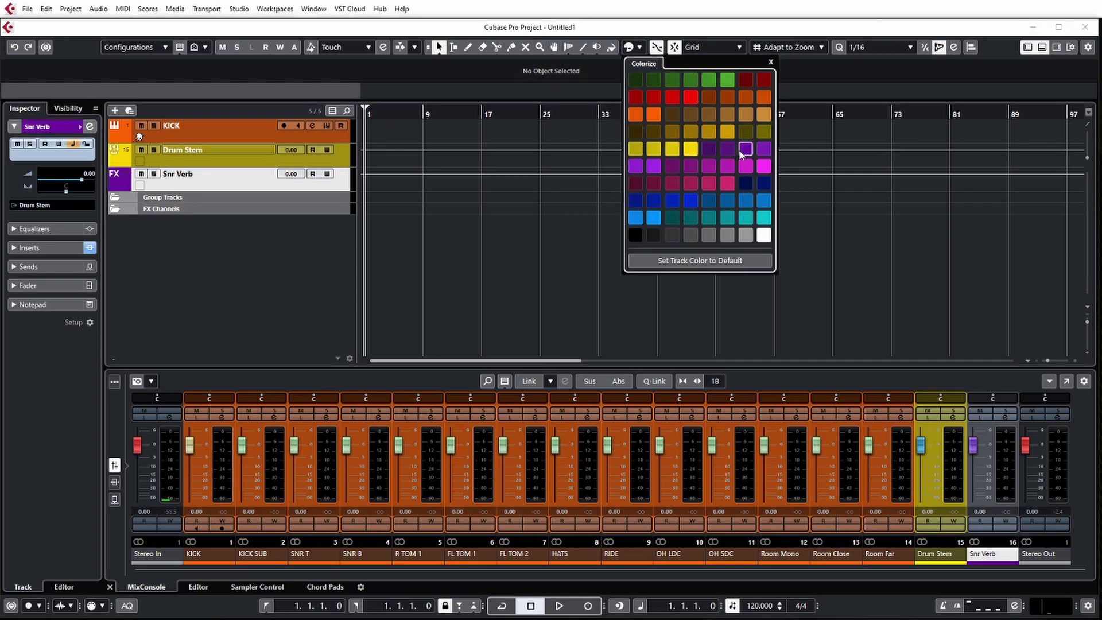
# Move the KICK, Drum Stem and Snr Verb tracks into a new folder named Drums and colour the folder black
pyautogui.keyDown('shift'); pyautogui.click(233, 130); pyautogui.keyUp('shift')
pyautogui.rightClick(234, 158)
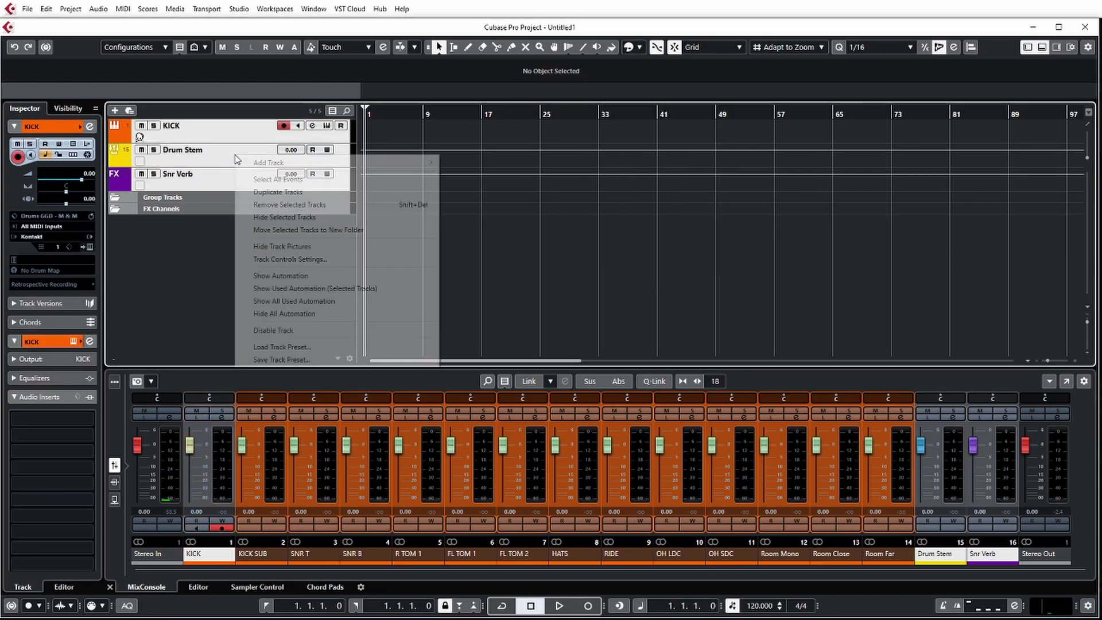
pyautogui.click(384, 231)
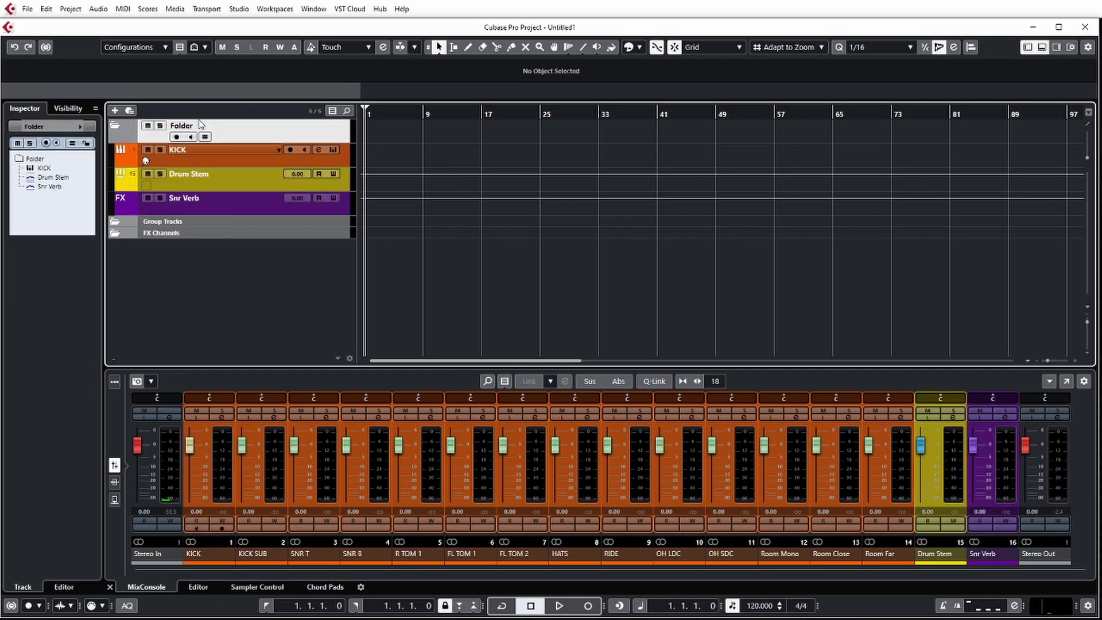
pyautogui.write('Drums')
pyautogui.press('Return')
pyautogui.click(640, 48)
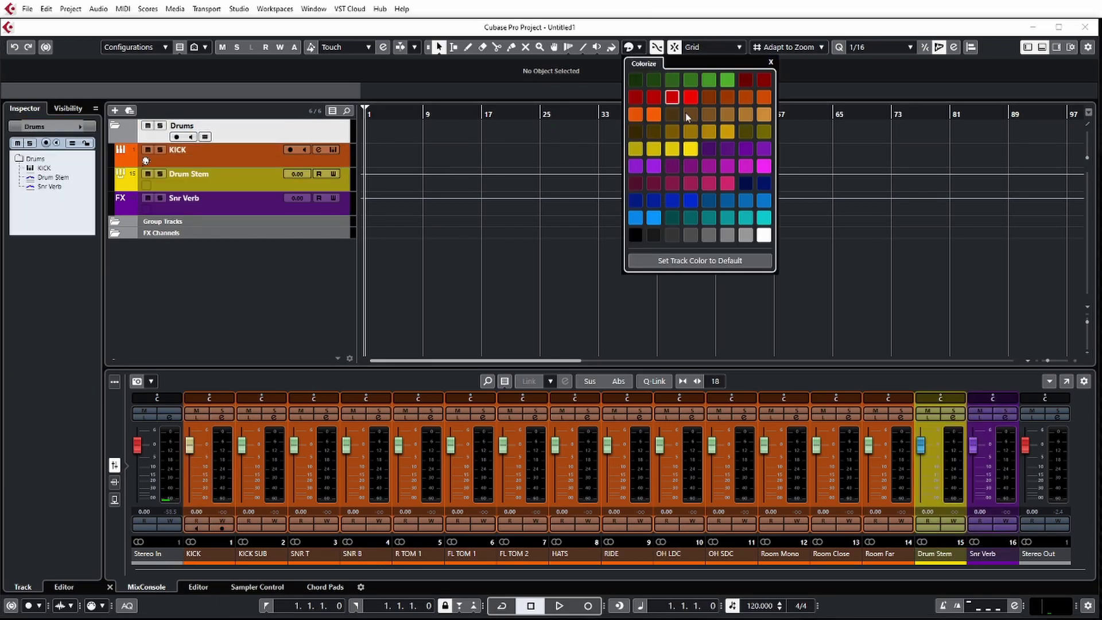
pyautogui.click(636, 235)
# Remove the empty Group Tracks and FX Channels folders from the track list
pyautogui.click(252, 222)
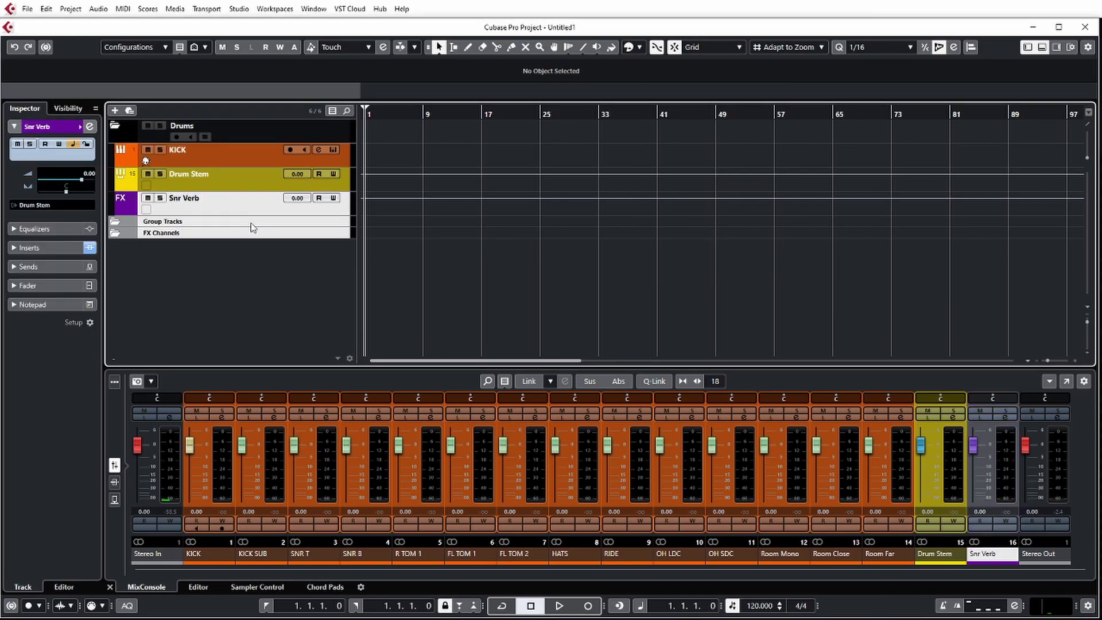
pyautogui.rightClick(244, 233)
pyautogui.click(350, 279)
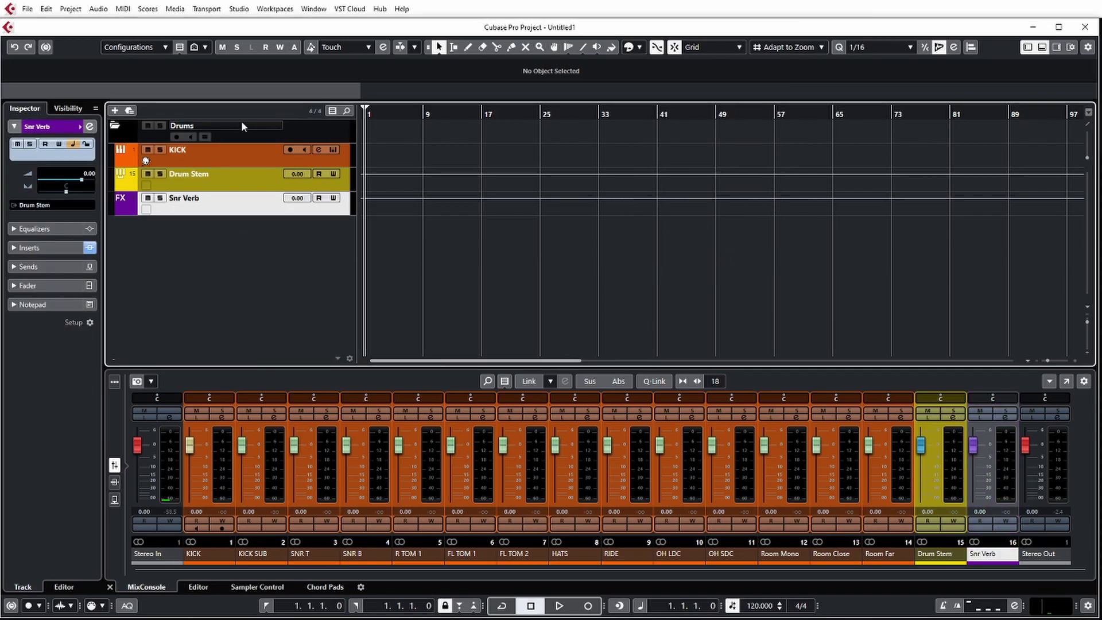
# Export the Drums folder and its tracks to the Desktop as archive Test, referencing media files with Cubase 10 and older compatibility enabled
pyautogui.click(271, 136)
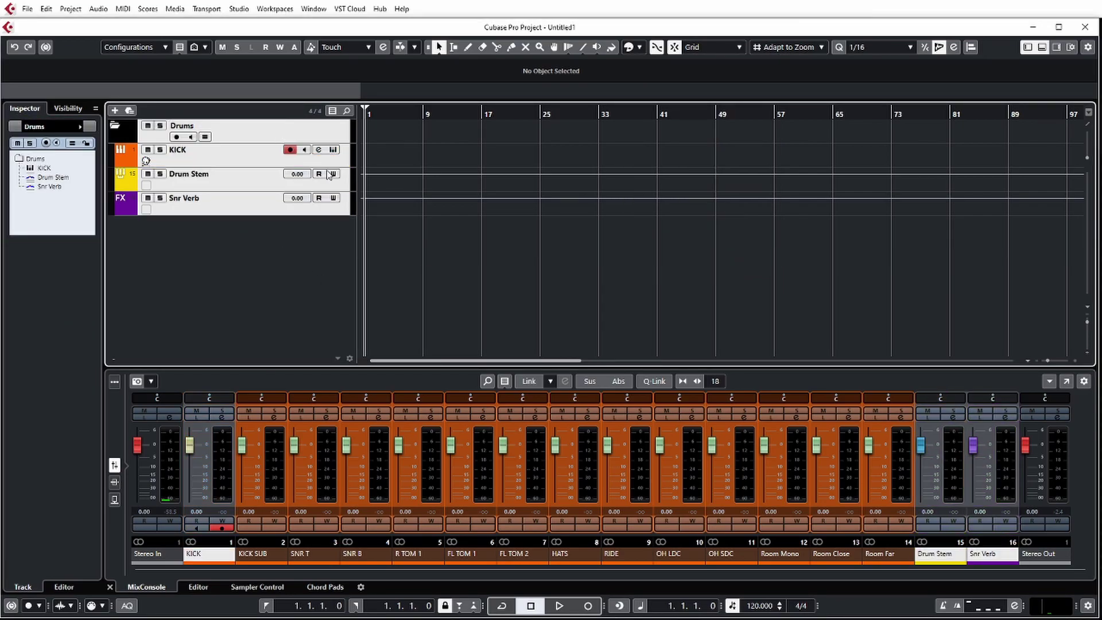
pyautogui.click(29, 9)
pyautogui.moveTo(99, 187)
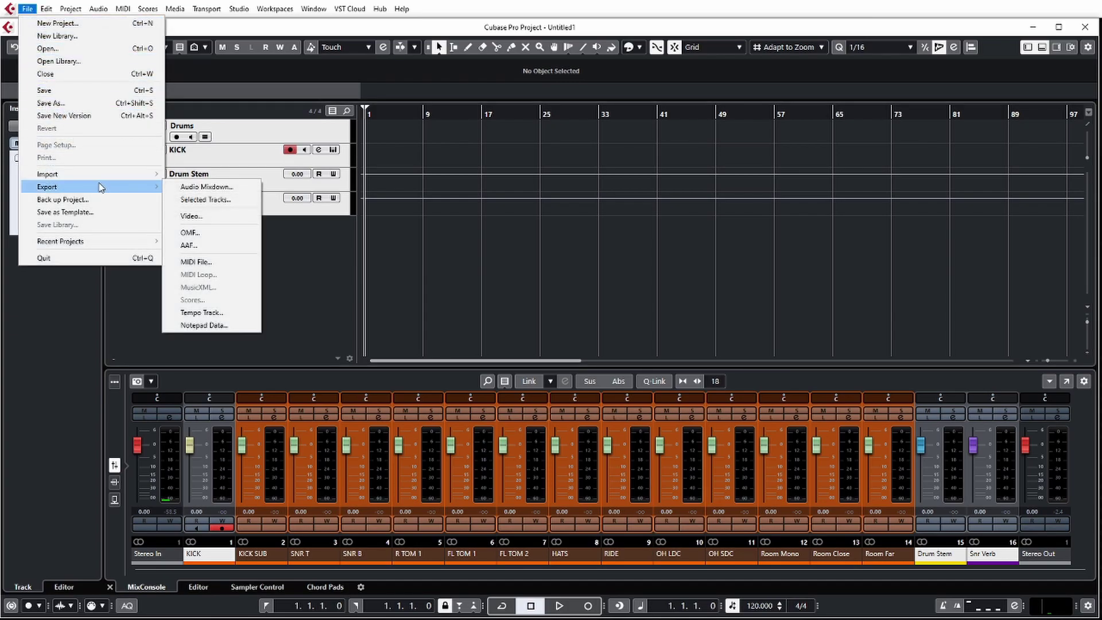
pyautogui.click(202, 200)
pyautogui.moveTo(934, 362); pyautogui.dragTo(571, 201)
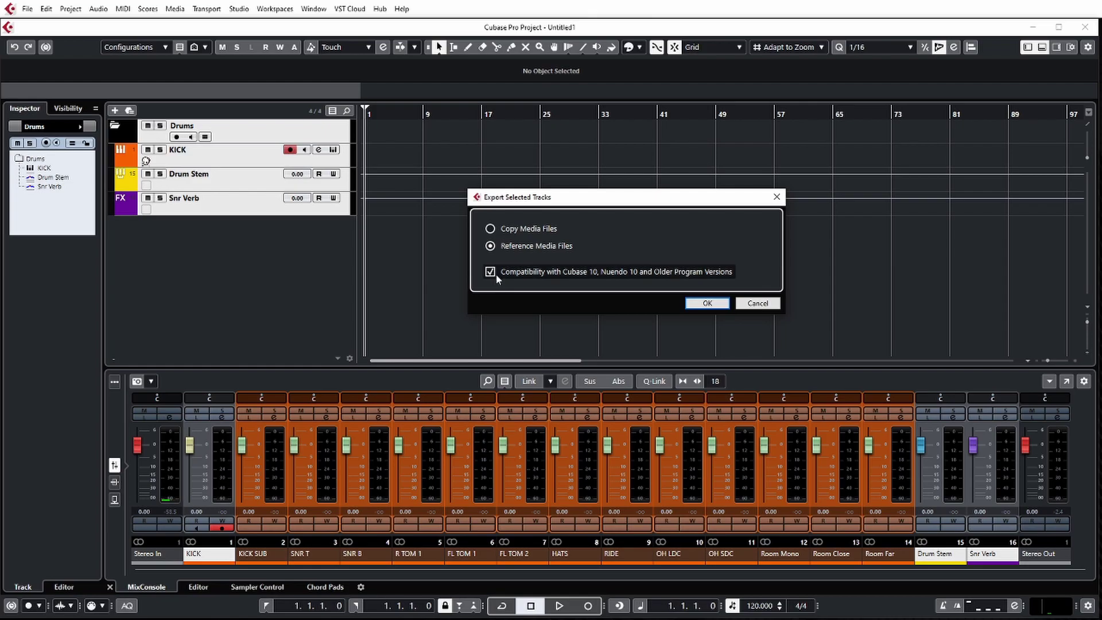
pyautogui.moveTo(497, 275)
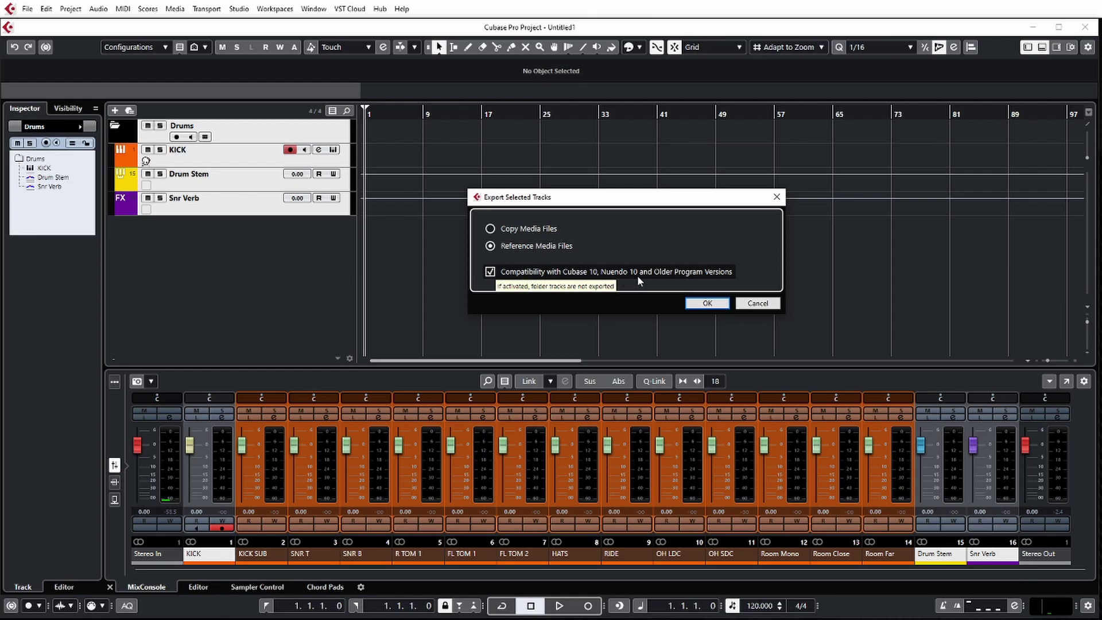
pyautogui.click(708, 304)
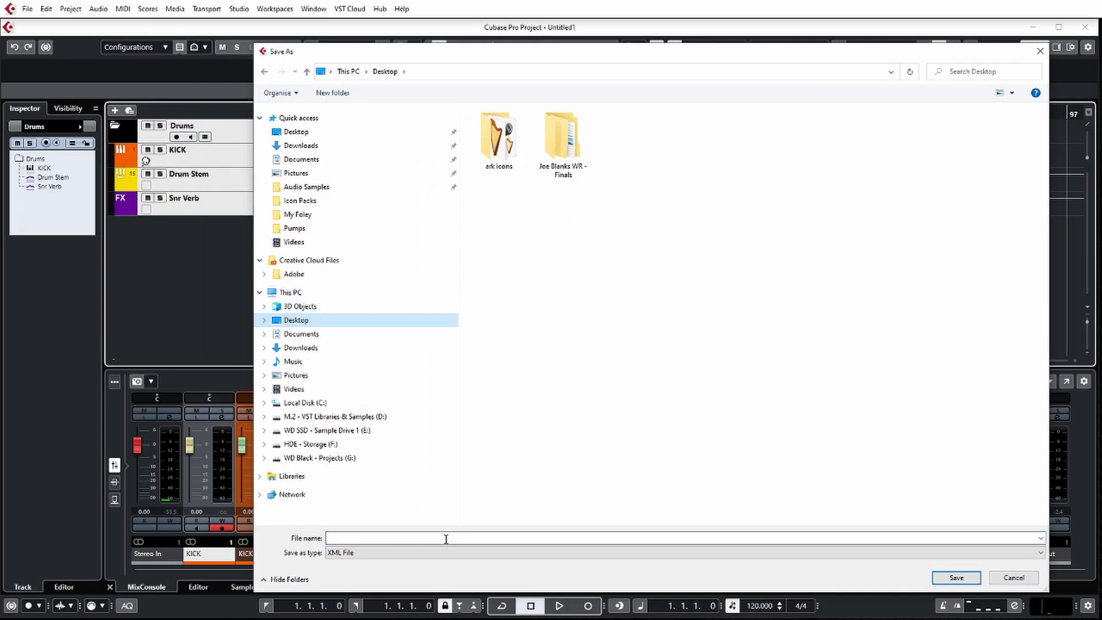
pyautogui.write('Test')
pyautogui.click(956, 579)
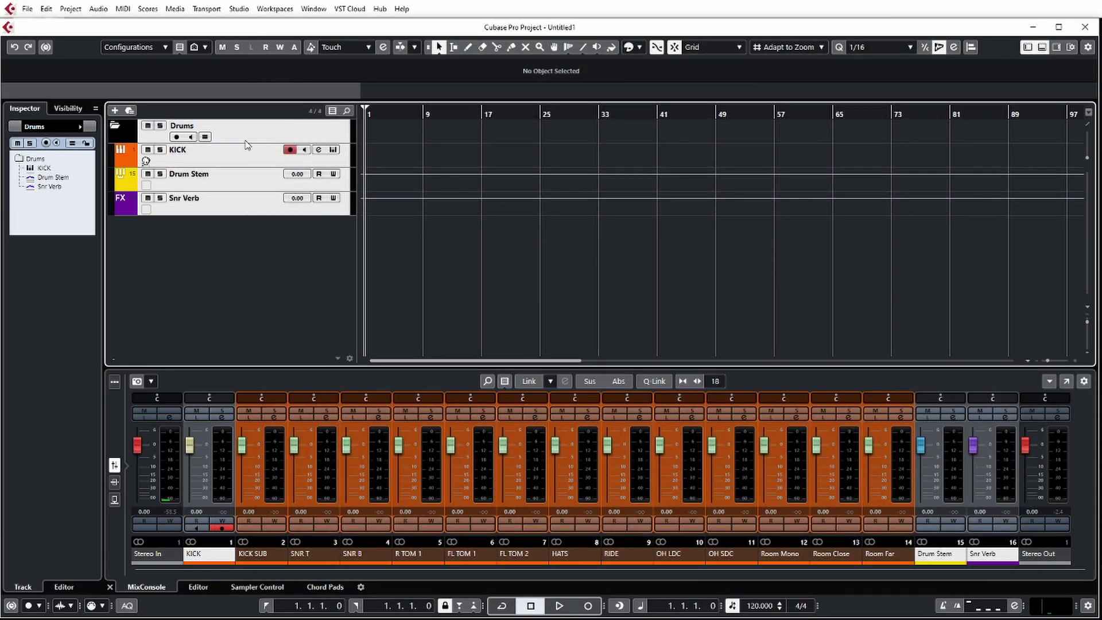
# Remove the Drums folder and all its tracks from the project
pyautogui.rightClick(259, 178)
pyautogui.click(377, 226)
pyautogui.press('Delete')
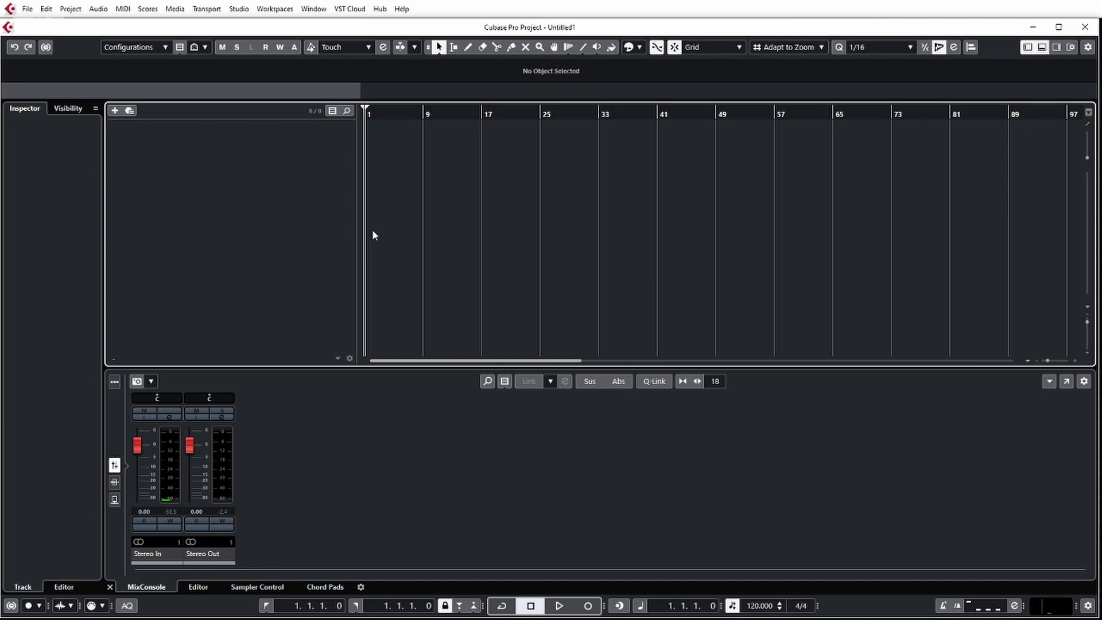
# Open the track archive Test from the Desktop for import into the project
pyautogui.click(27, 8)
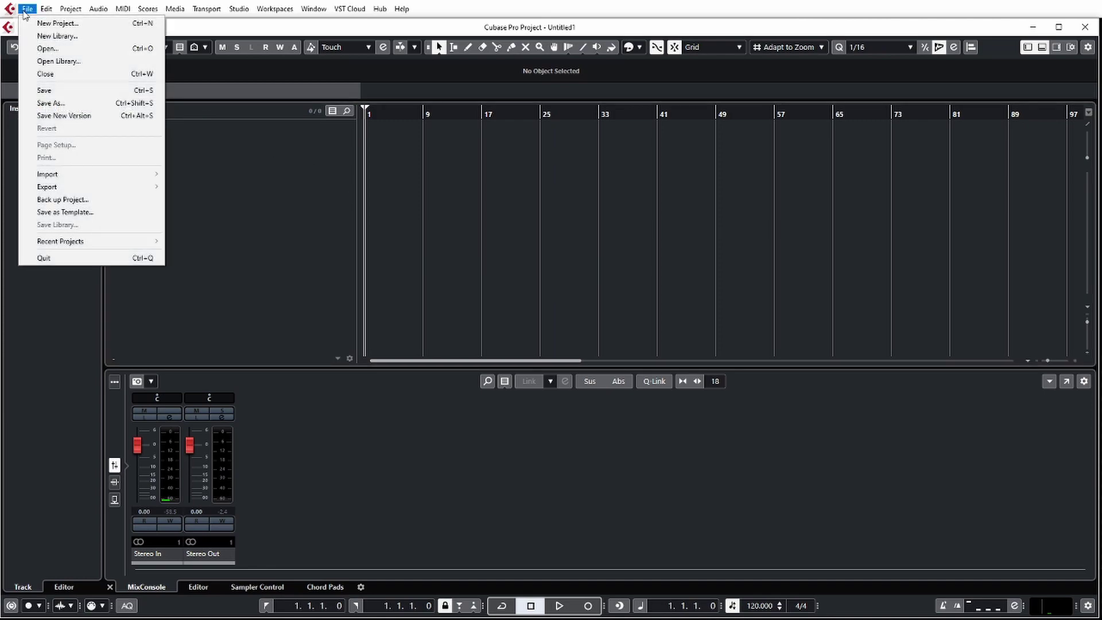
pyautogui.moveTo(93, 174)
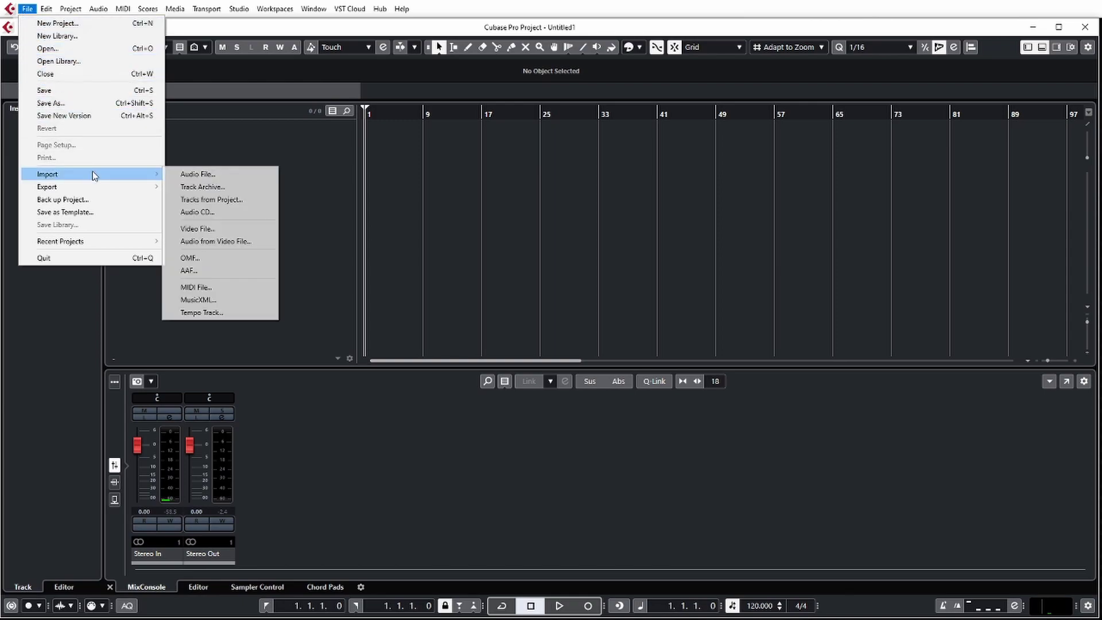
pyautogui.click(252, 186)
pyautogui.doubleClick(640, 150)
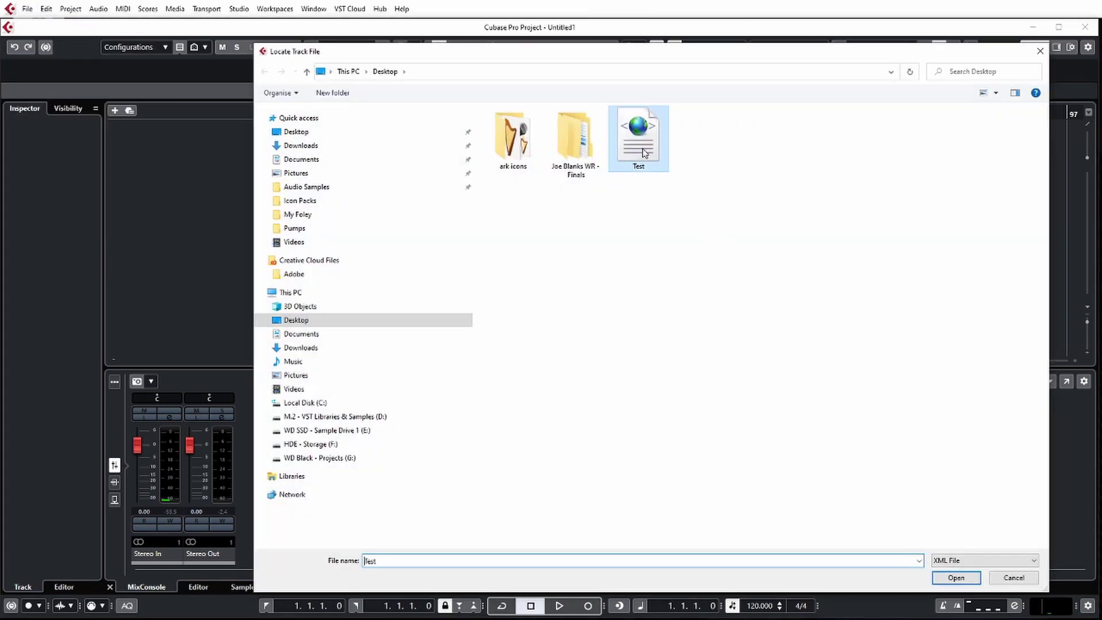
pyautogui.moveTo(832, 150); pyautogui.dragTo(414, 80)
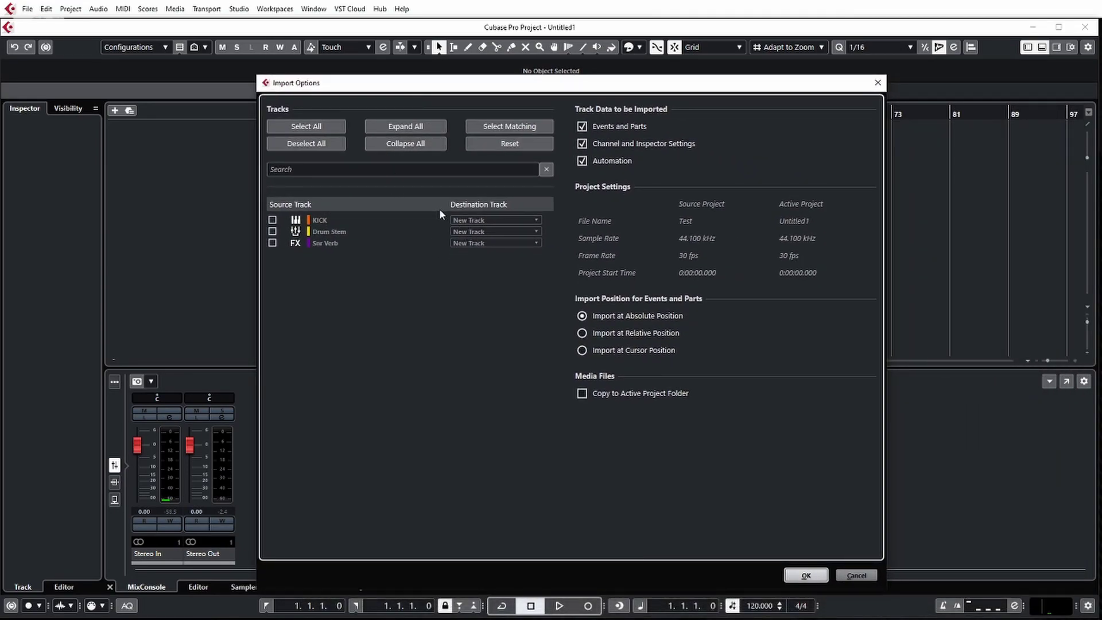
pyautogui.click(332, 126)
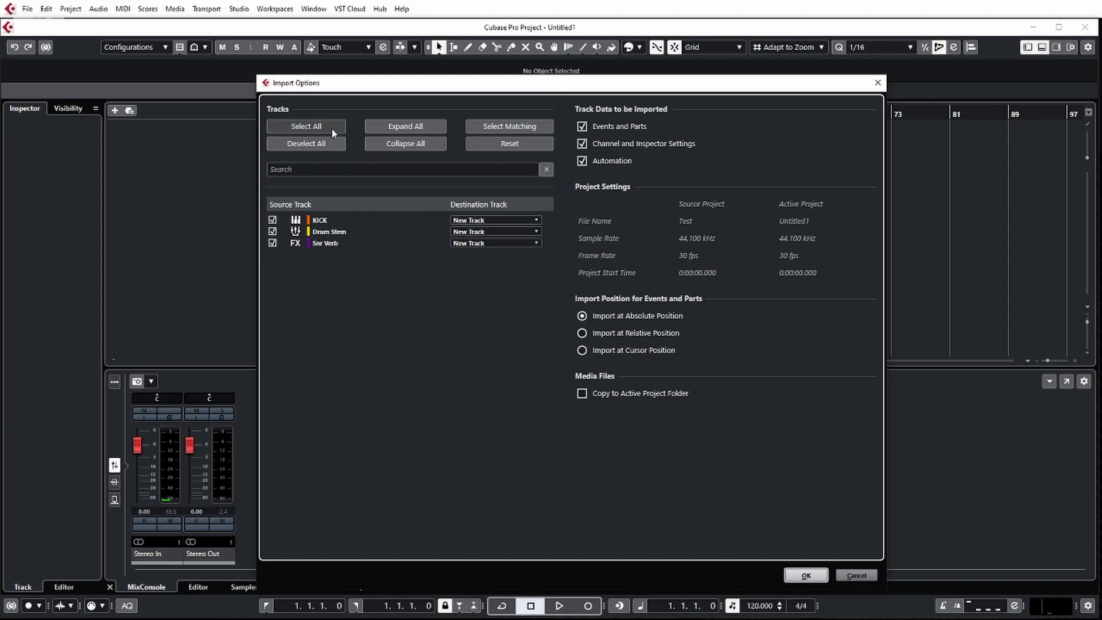
pyautogui.click(327, 142)
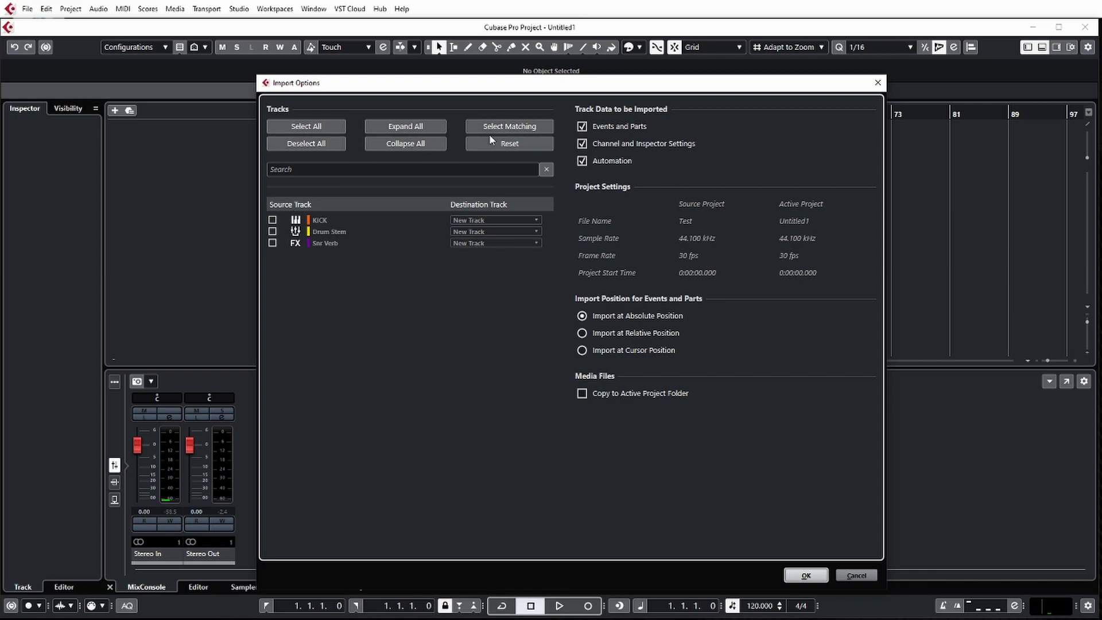
pyautogui.click(271, 220)
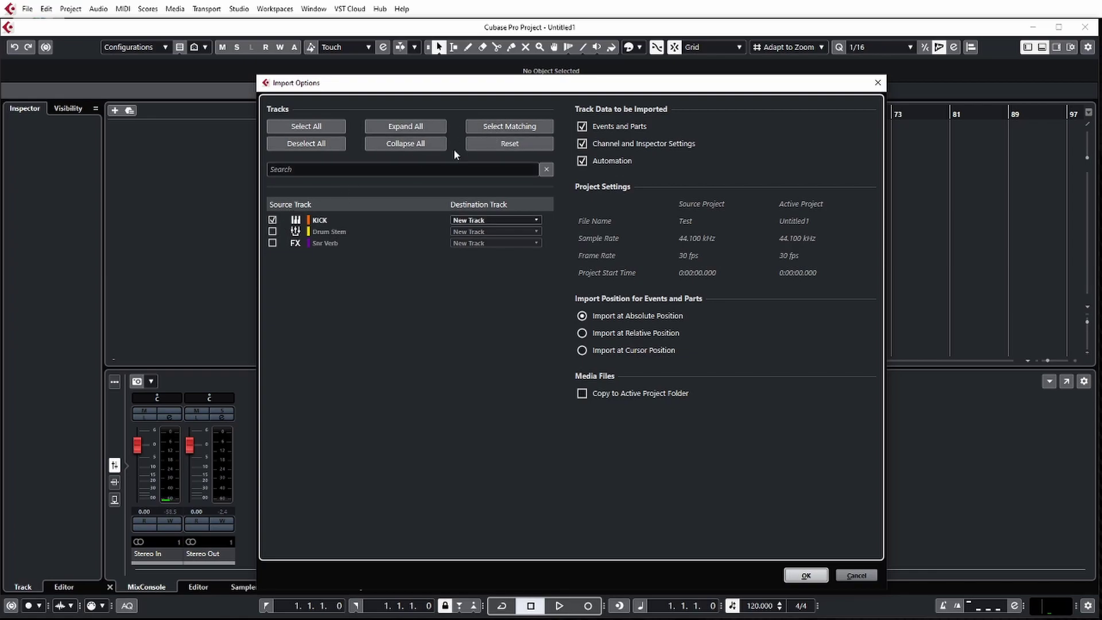
pyautogui.click(273, 220)
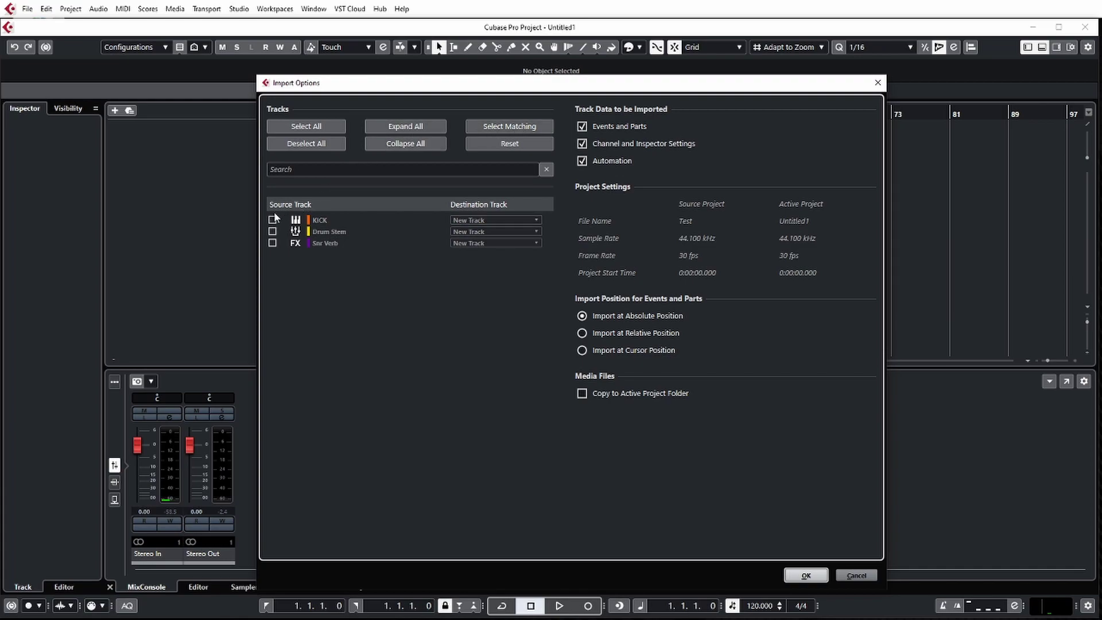
pyautogui.click(337, 169)
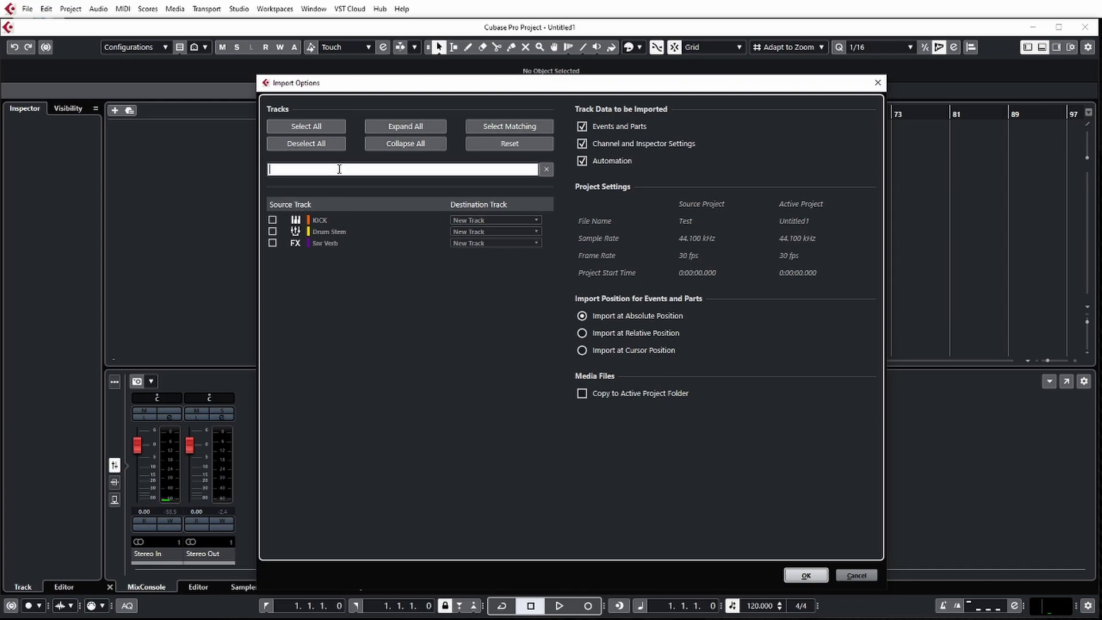
pyautogui.click(767, 491)
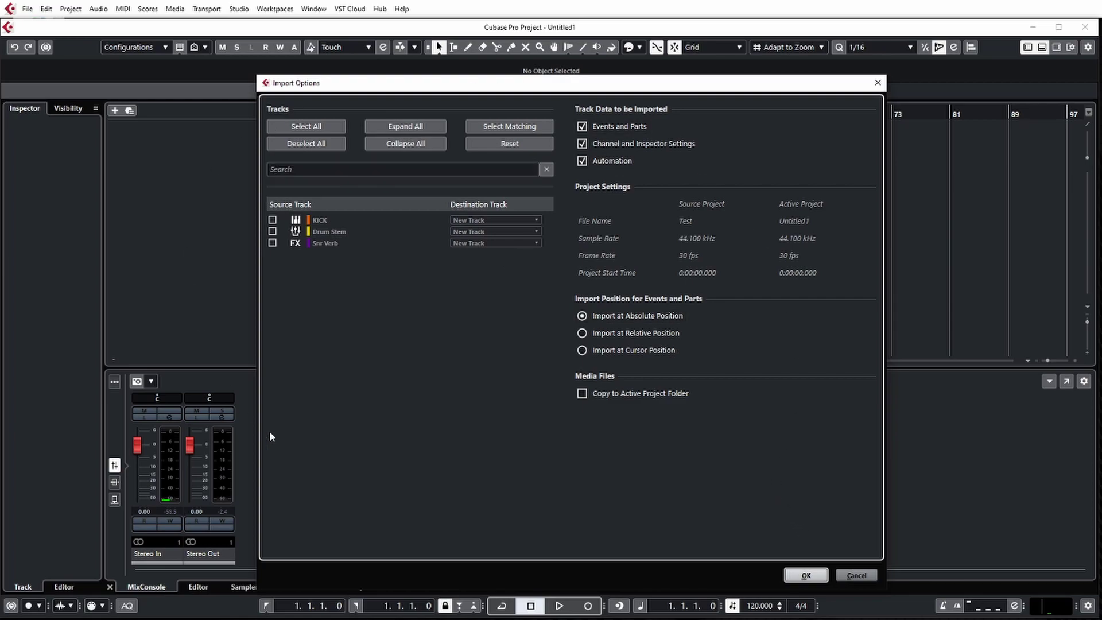
# Import KICK, Drum Stem and Snr Verb from the archive as new tracks at their absolute position
pyautogui.moveTo(524, 79); pyautogui.dragTo(527, 69)
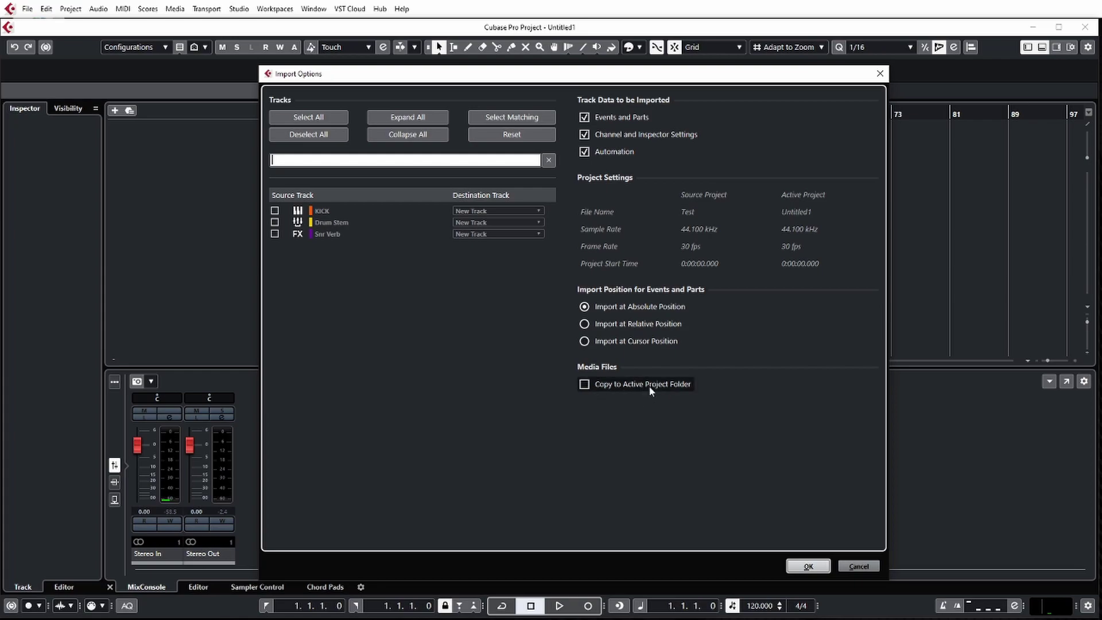
pyautogui.moveTo(474, 79); pyautogui.dragTo(661, 75)
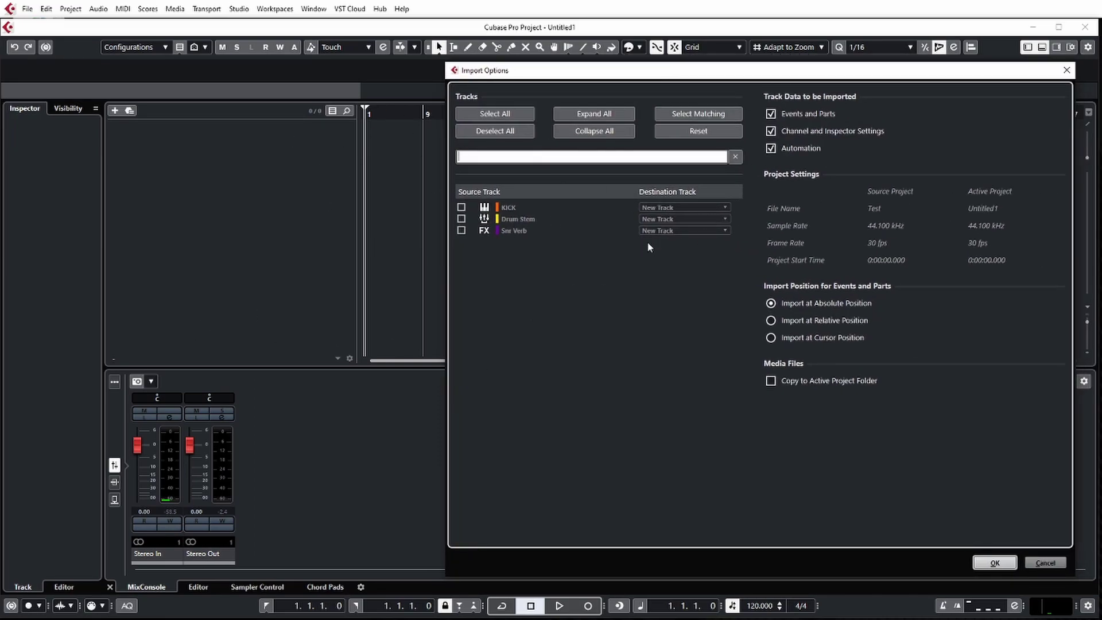
pyautogui.moveTo(716, 75); pyautogui.dragTo(595, 76)
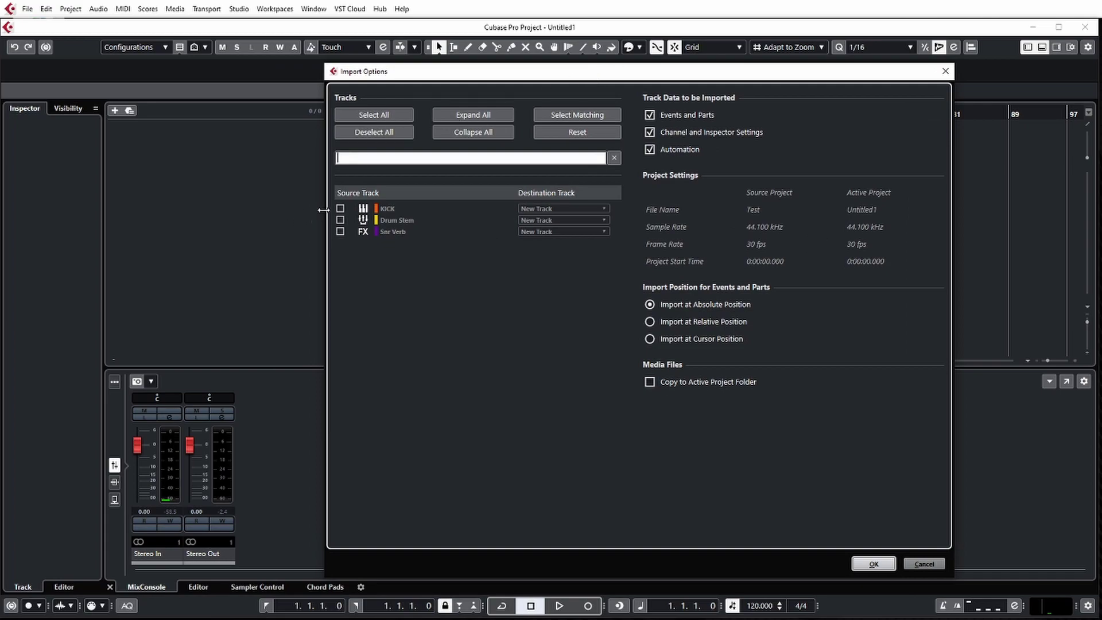
pyautogui.click(341, 208)
pyautogui.click(341, 220)
pyautogui.click(341, 232)
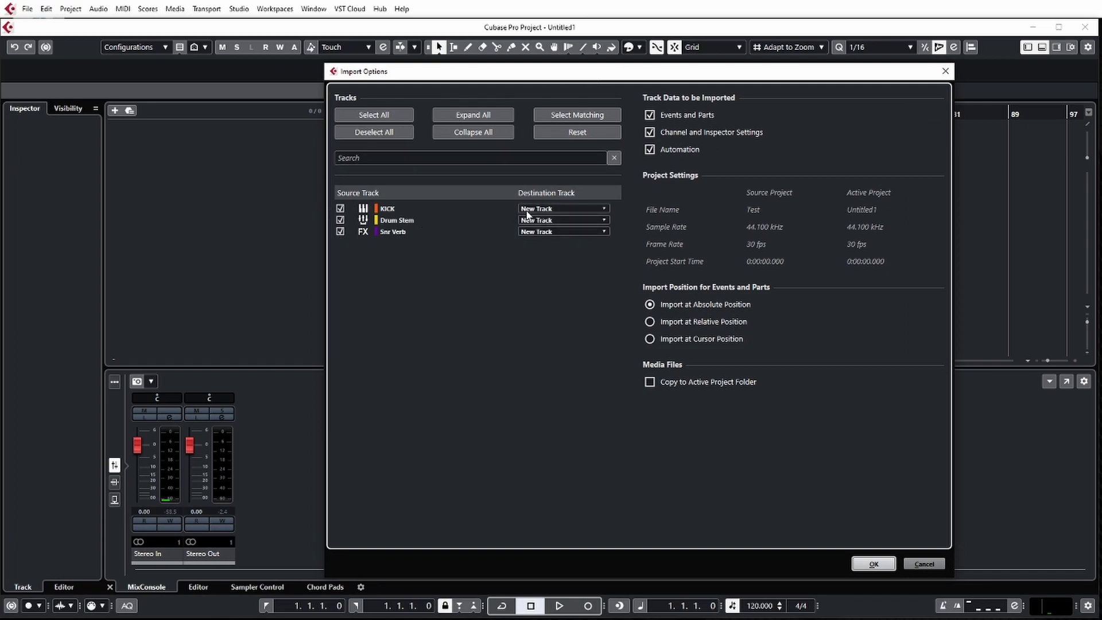
pyautogui.click(869, 563)
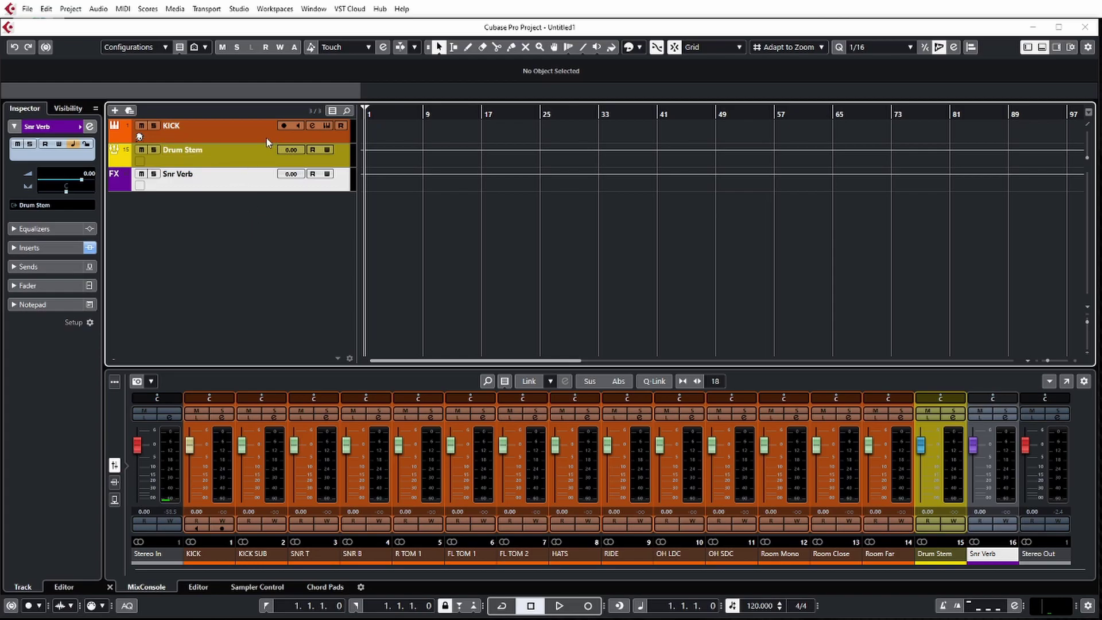
# Check the output routing and sends of all the imported drum channels in the full MixConsole
pyautogui.click(247, 138)
pyautogui.click(257, 167)
pyautogui.press('F3')
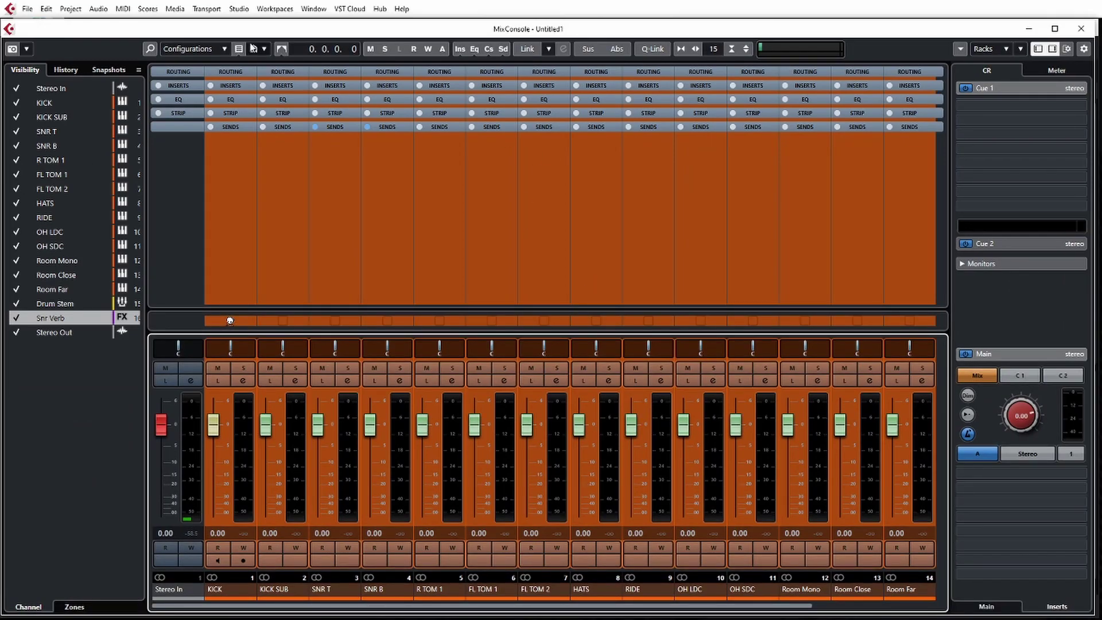
pyautogui.click(223, 70)
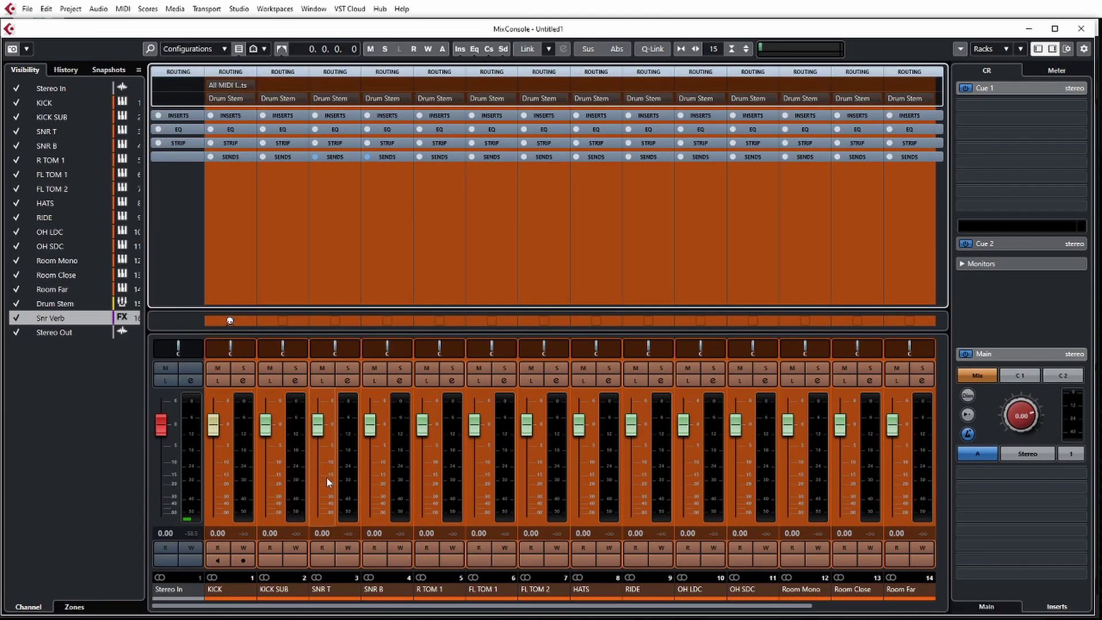
pyautogui.moveTo(290, 606); pyautogui.dragTo(404, 613)
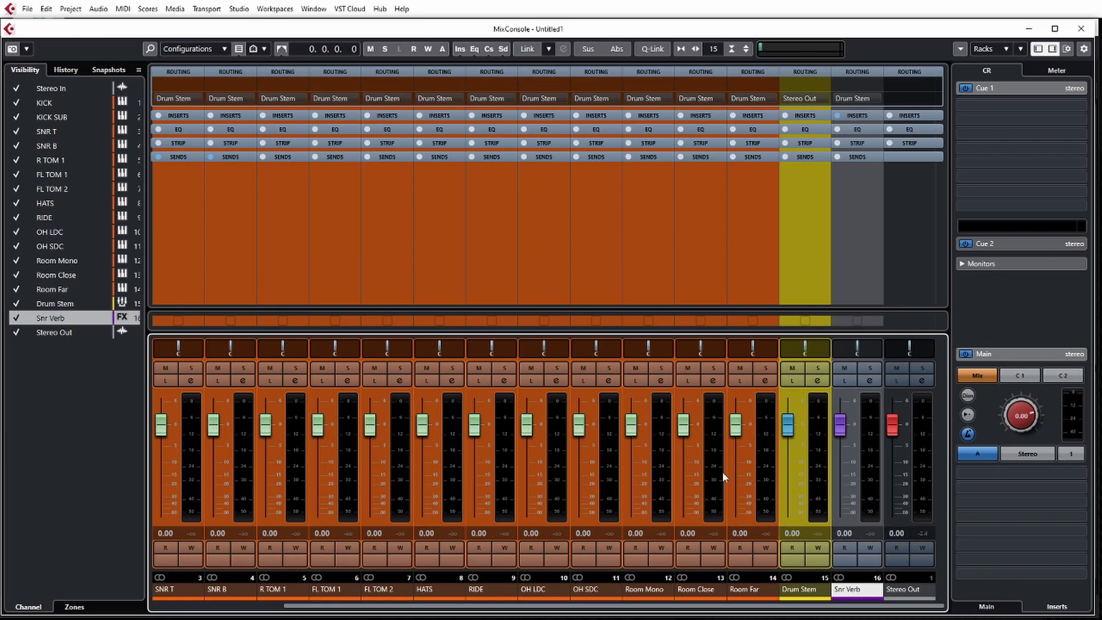
pyautogui.moveTo(517, 608); pyautogui.dragTo(442, 608)
pyautogui.scroll(2, 229, 320)
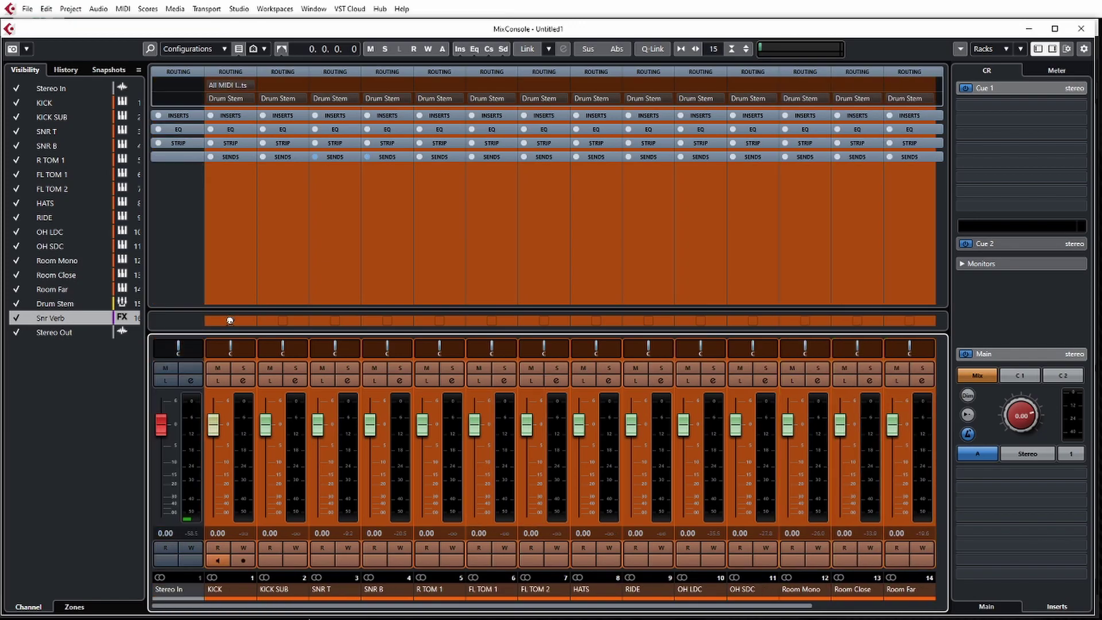
# Check the output routing of the Drum Stem and Snr Verb channels, and close the full MixConsole
pyautogui.scroll(-3, 229, 321)
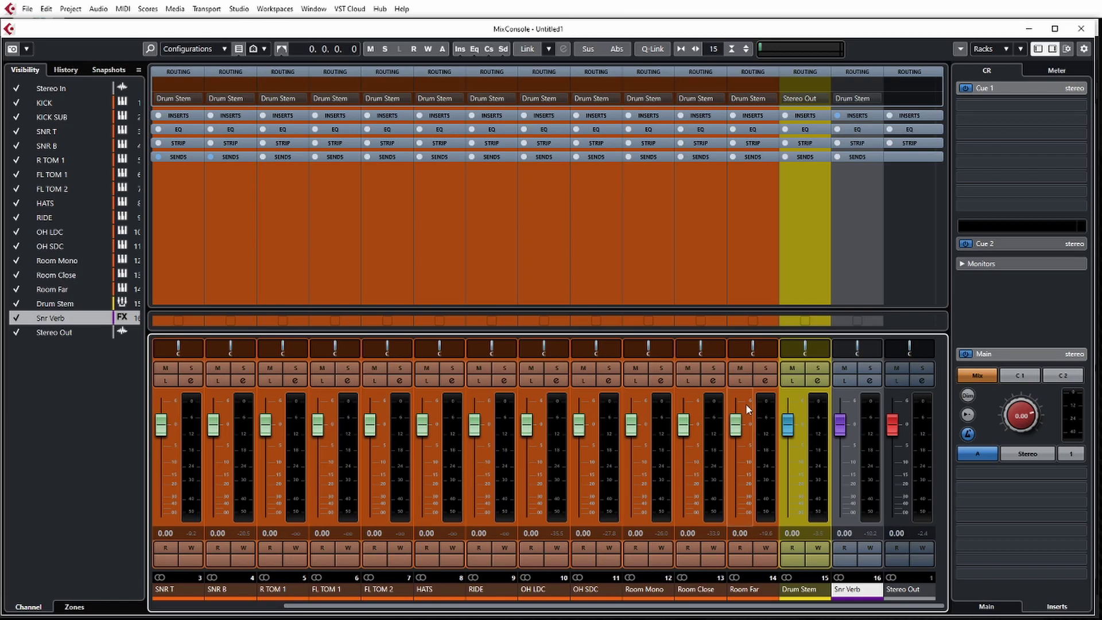
pyautogui.click(1082, 28)
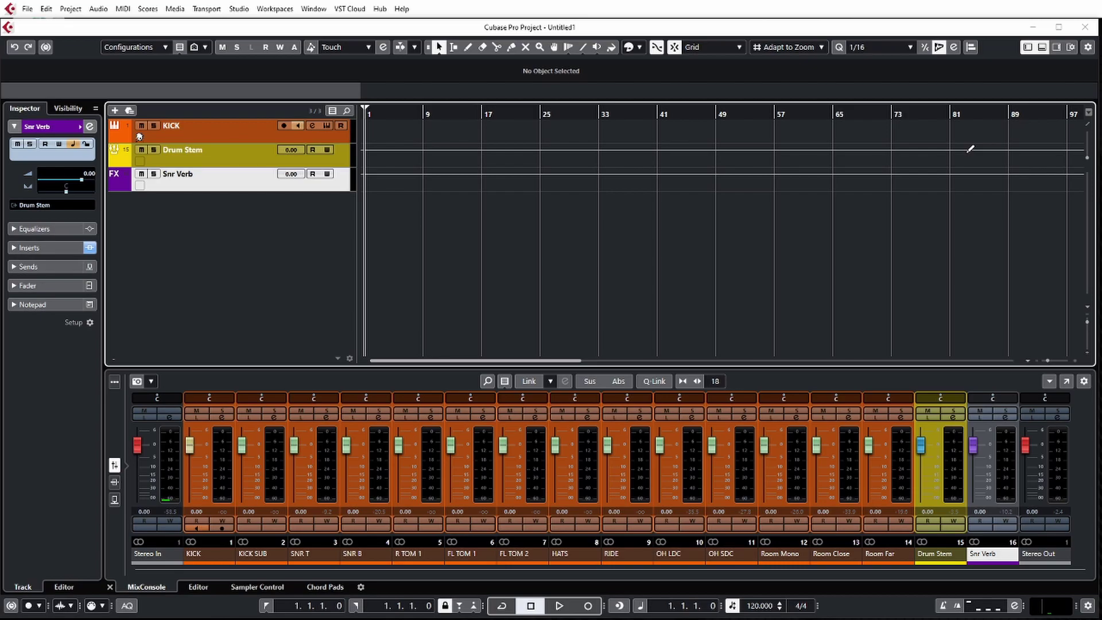
# Show the media browser beside the project and view the User Presets categories
pyautogui.click(1058, 47)
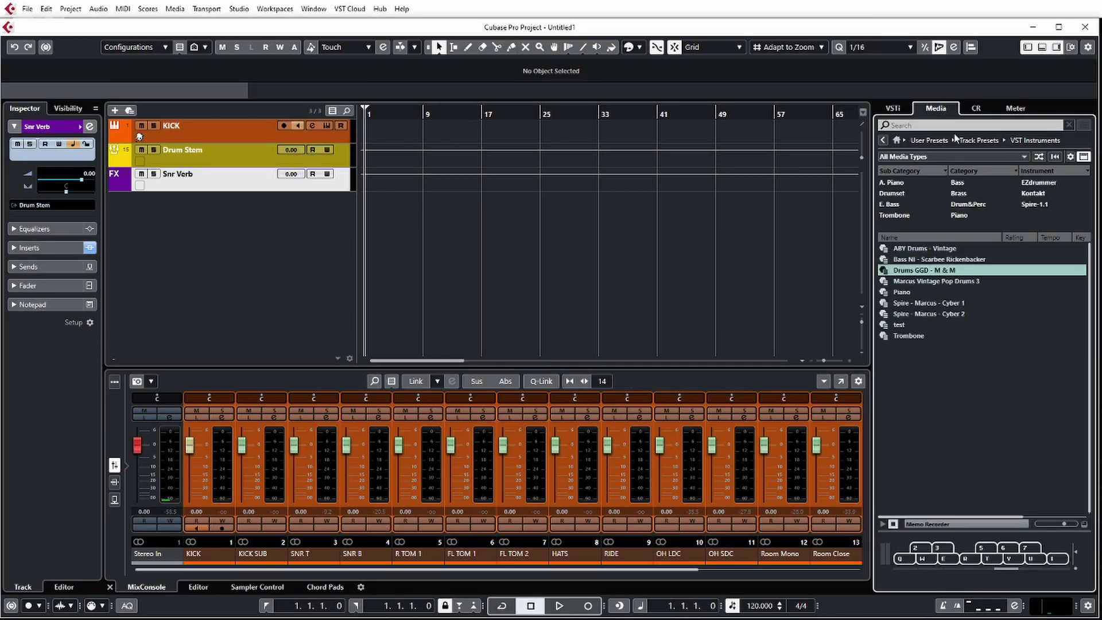
pyautogui.click(897, 142)
pyautogui.click(947, 339)
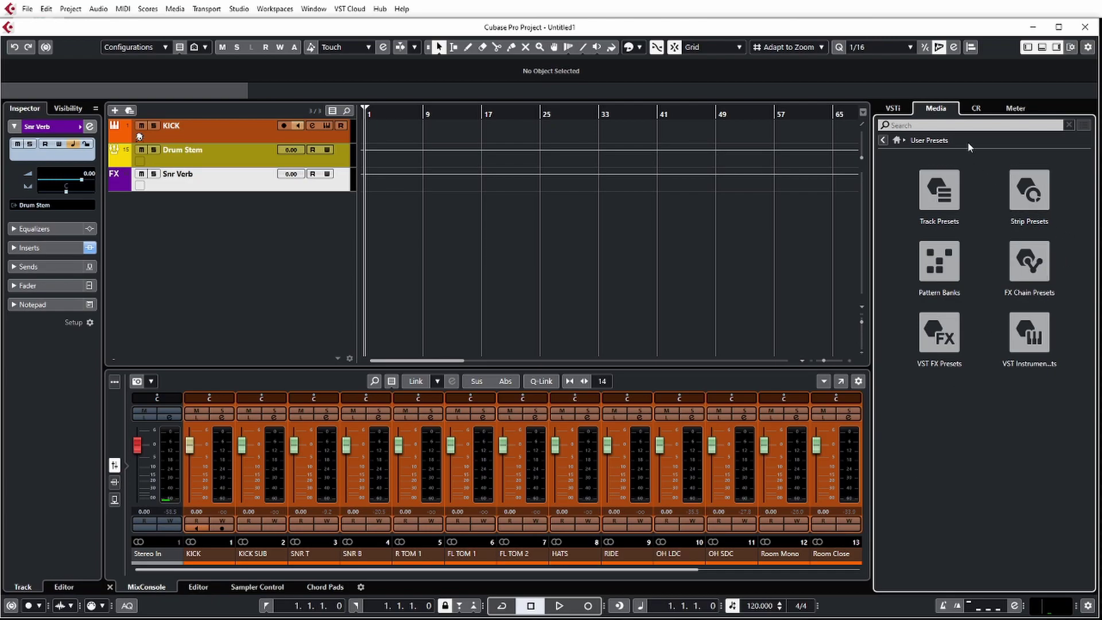
# Look through the Documents and Desktop folders in the media File Browser for the track archive, and return to the media home page
pyautogui.click(897, 140)
pyautogui.click(1031, 336)
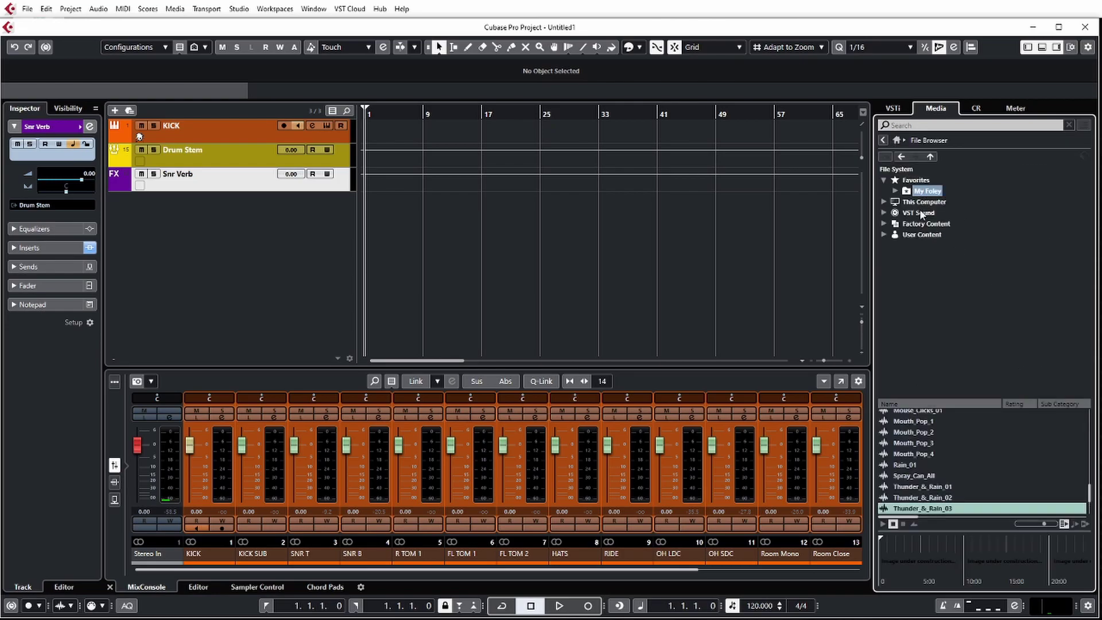
pyautogui.click(923, 202)
pyautogui.click(885, 202)
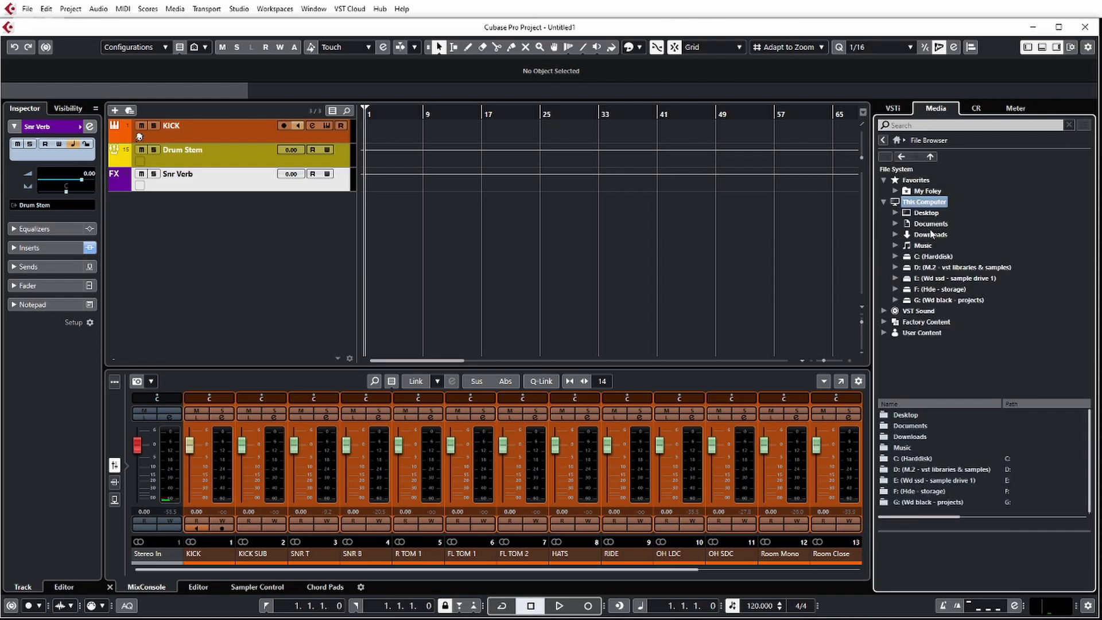
pyautogui.click(931, 224)
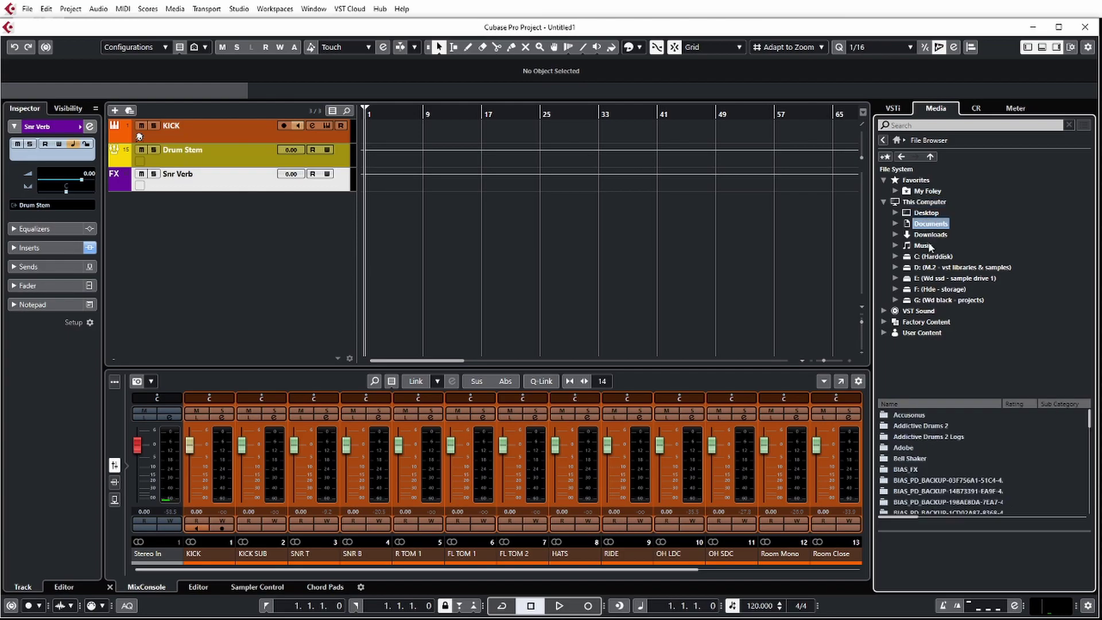
pyautogui.click(928, 213)
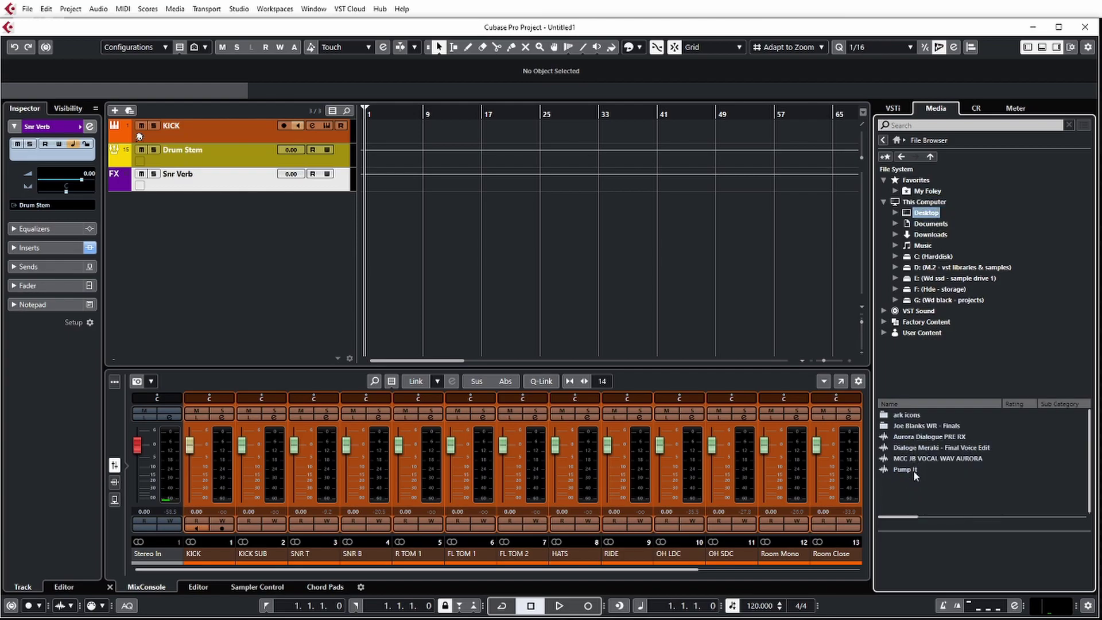
pyautogui.click(907, 172)
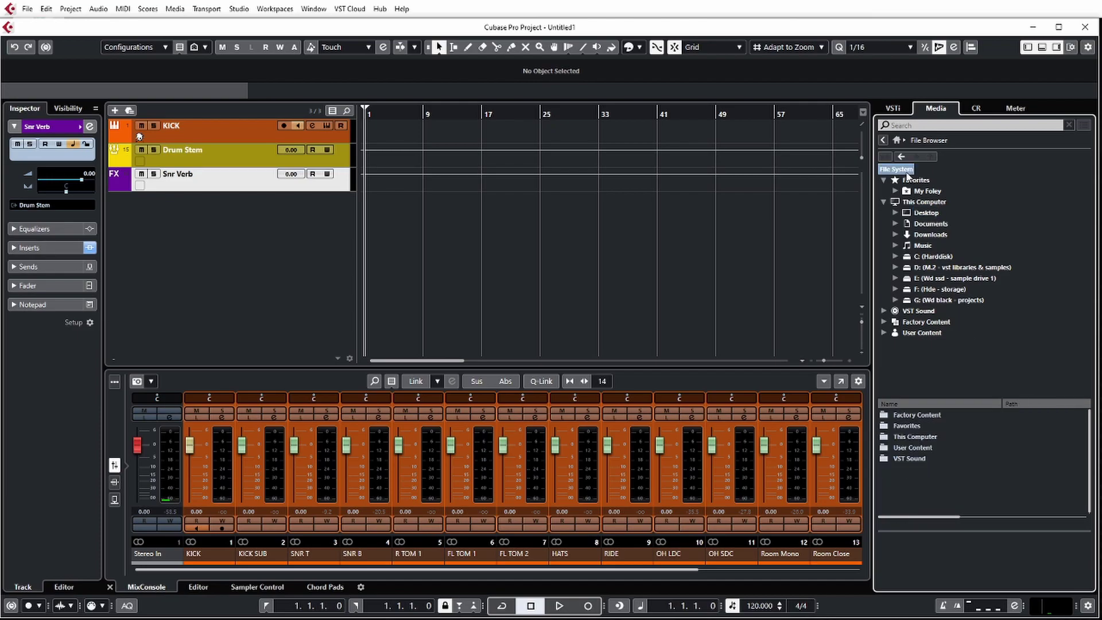
pyautogui.click(897, 140)
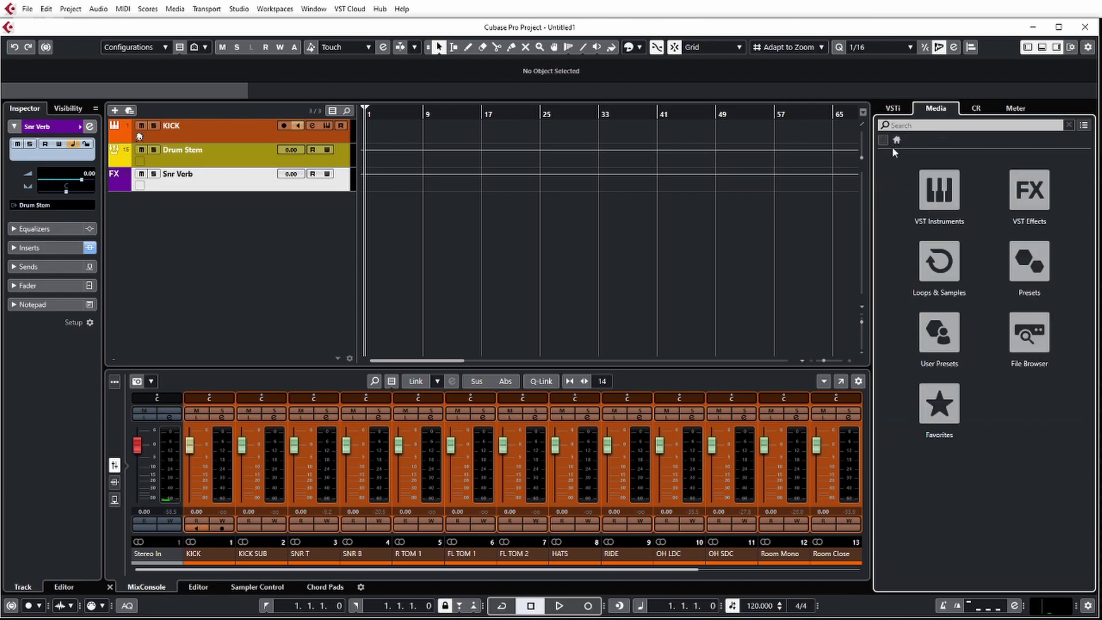